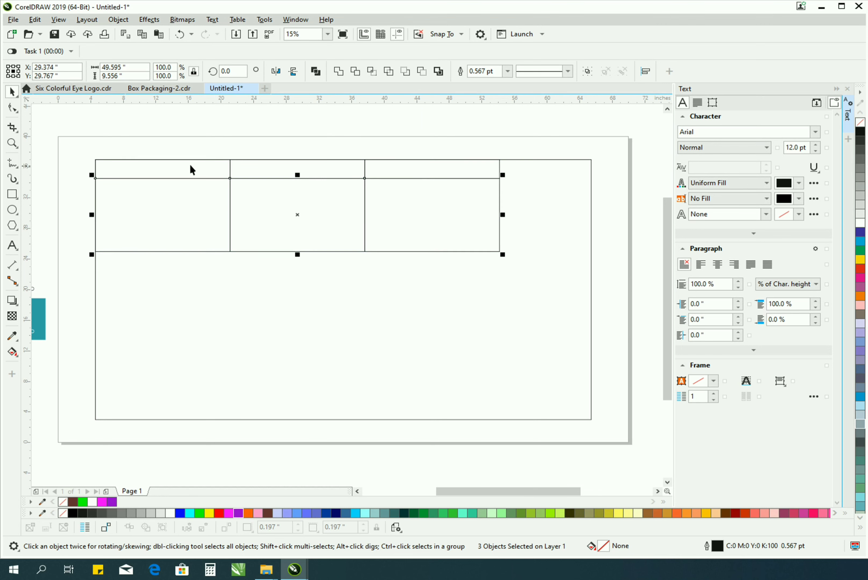
- Copy the row of three rectangles down to make a 3×3 grid, and add a narrow three-cell column about 3.57 in wide beside it
drag(173, 180, 176, 335)
click(470, 167)
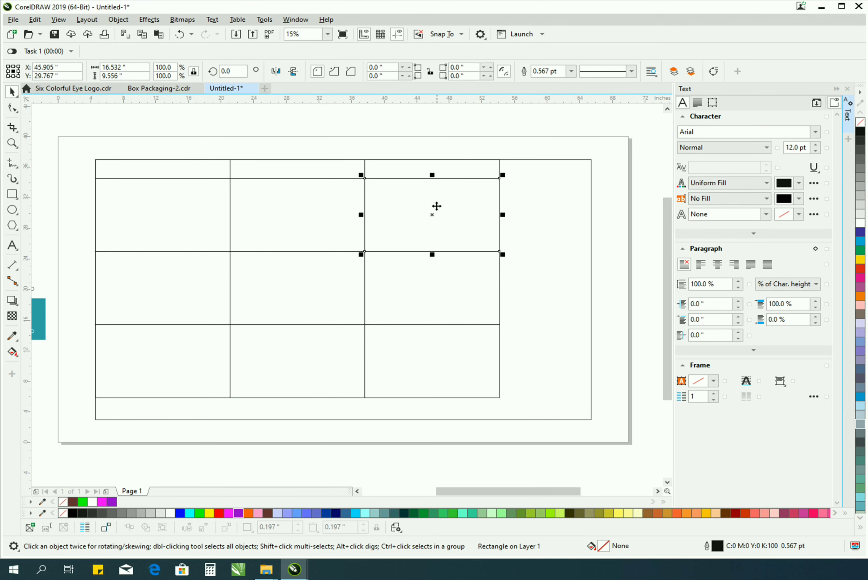
shift+click(411, 354)
shift+click(408, 300)
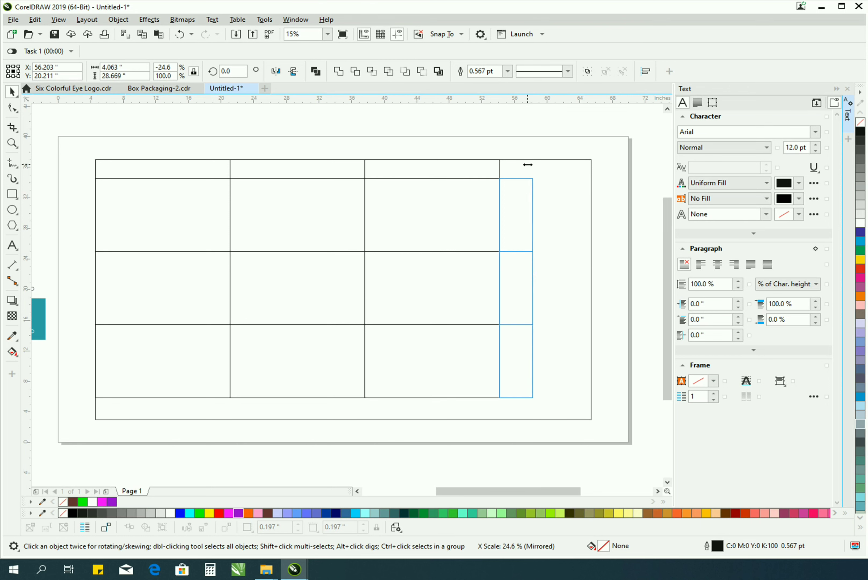
mouse_move(527, 200)
mouse_down()
mouse_move(544, 208)
mouse_move(540, 200)
mouse_up()
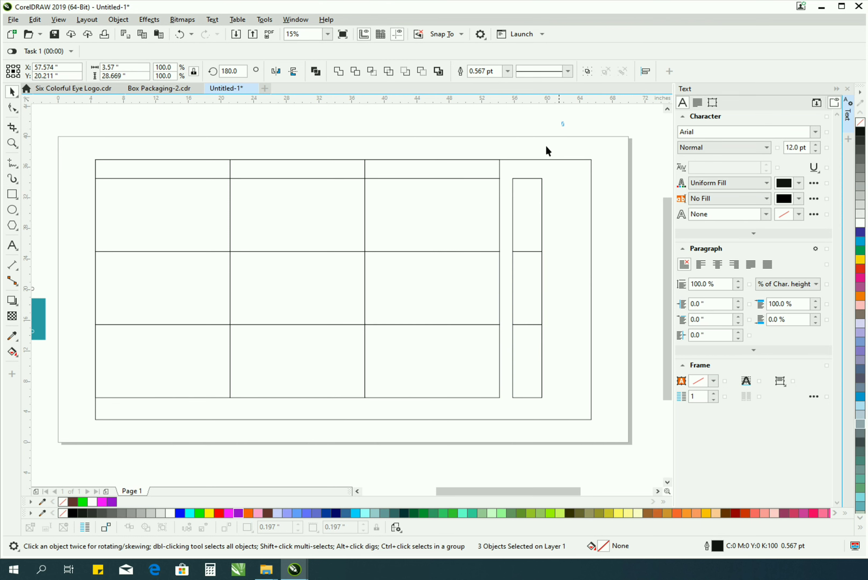
- Fit the header row, grid and side column inside the outer frame with gaps between them, and centre them together in the frame
drag(87, 416, 86, 417)
key(c)
key(e)
drag(533, 132, 170, 164)
drag(103, 132, 582, 411)
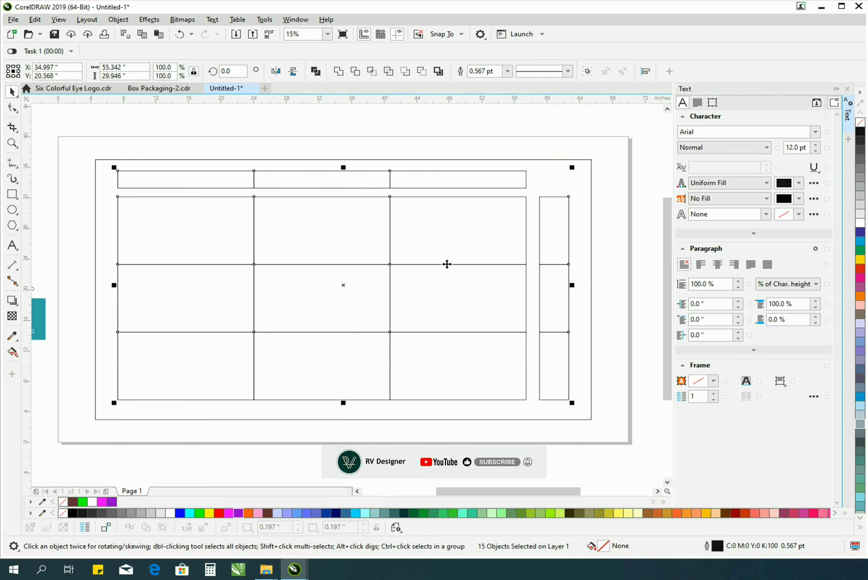
key(e)
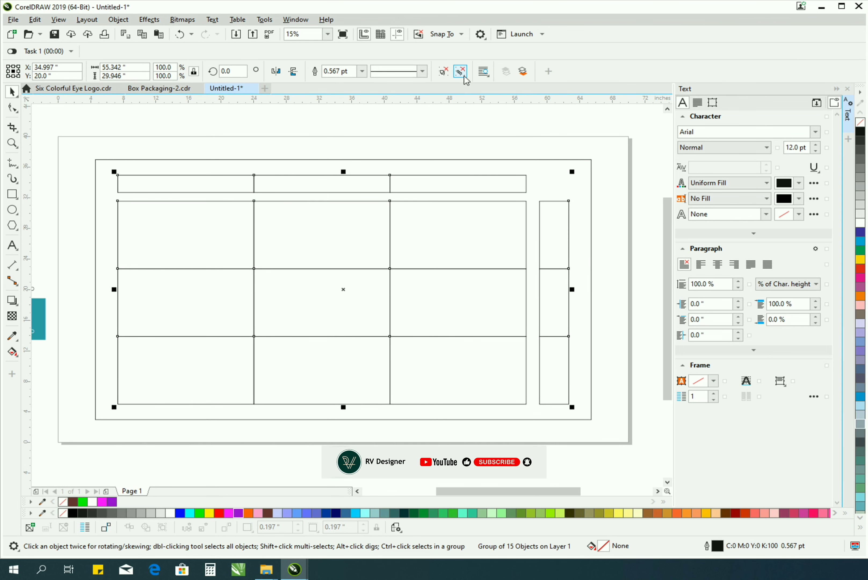
click(384, 122)
- Move the teal BB FLY LOGO from beside the page into the grid's centre cell
key(z)
key(F4)
click(209, 261)
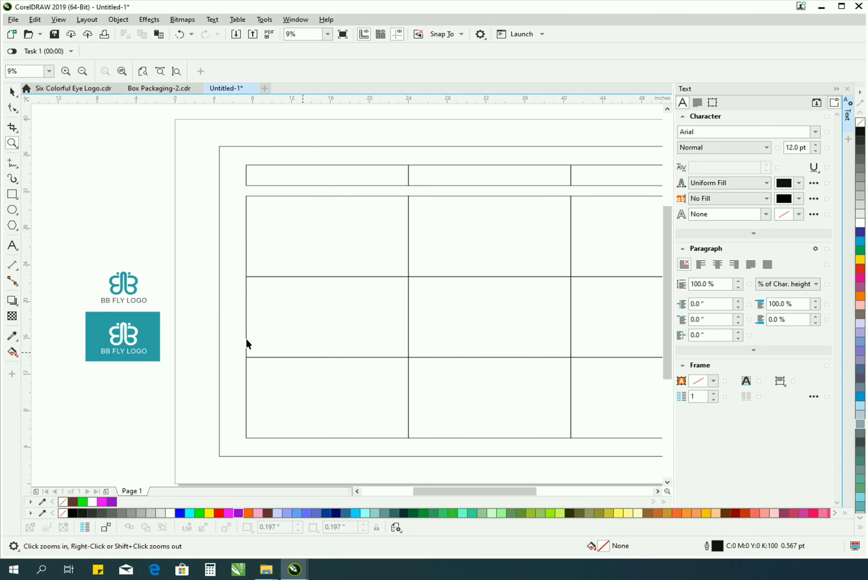
key(space)
click(146, 299)
drag(147, 300, 481, 327)
click(225, 306)
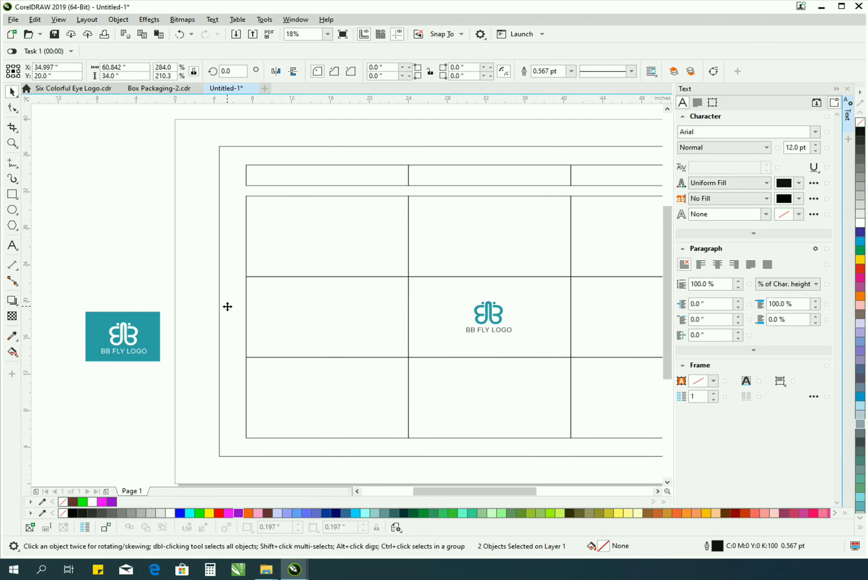
- Enlarge the logo in the centre cell to about 7.29 × 5.44 in
key(F4)
key(z)
drag(485, 397, 95, 190)
key(space)
click(344, 296)
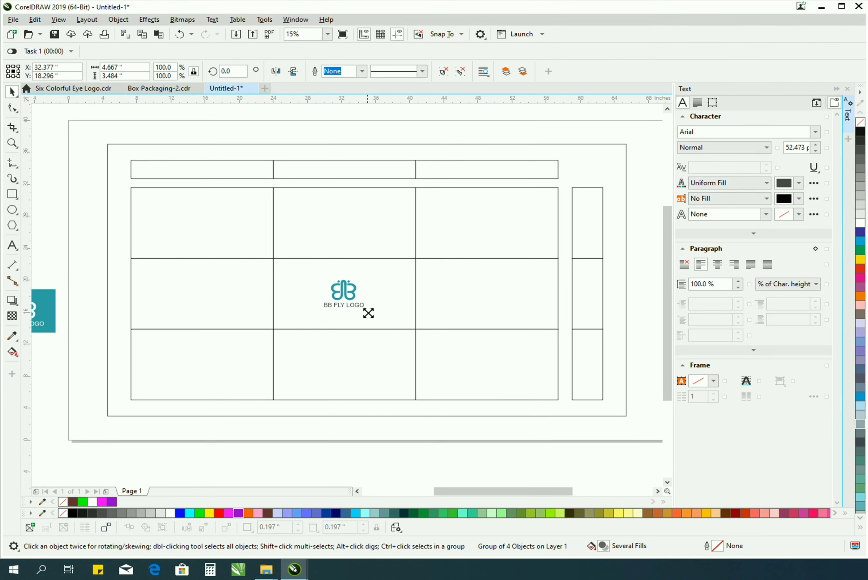
click(475, 424)
key(z)
drag(480, 420, 57, 198)
key(space)
click(490, 289)
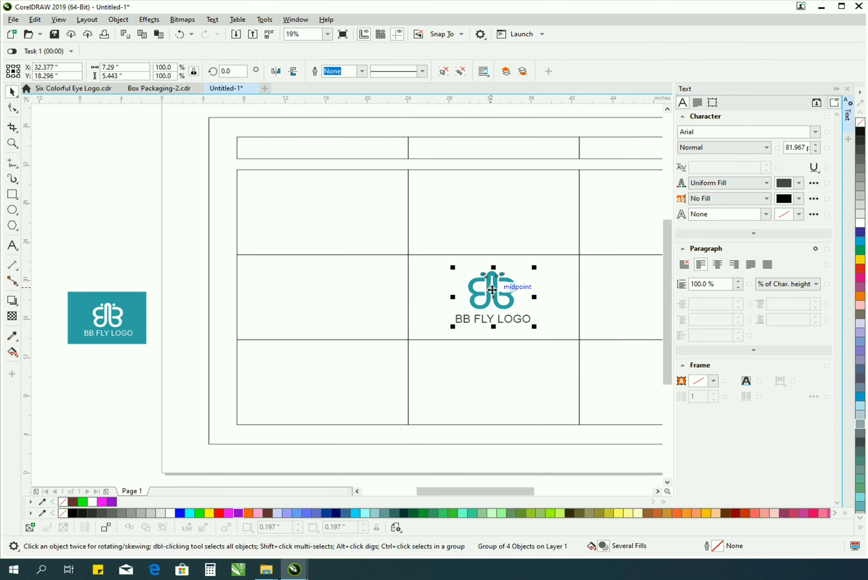
- Copy the centre logo into the grid's middle-left cell
drag(520, 305, 354, 320)
click(140, 315)
click(203, 281)
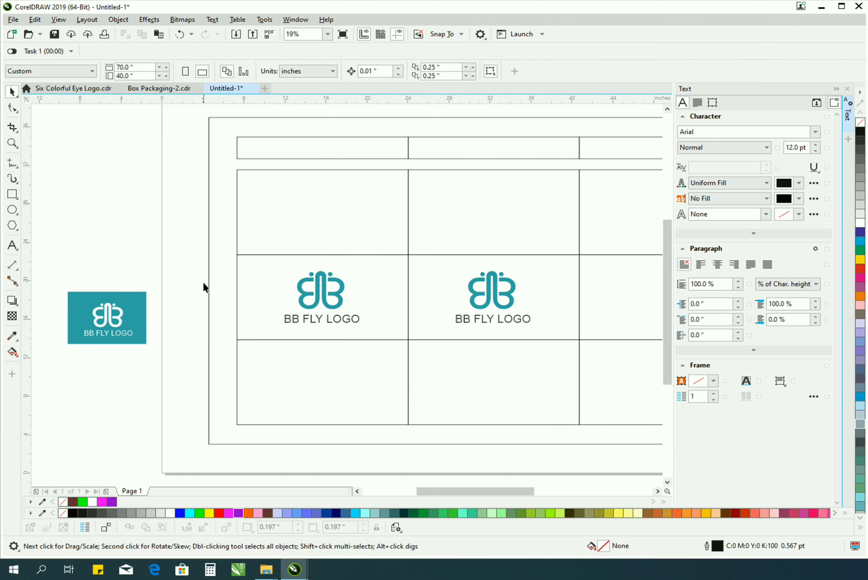
click(210, 251)
- Place another copy of the logo in the grid's upper-right cell
drag(301, 288, 367, 293)
key(z)
right_click(353, 296)
key(space)
key(ctrl+z)
key(ctrl+z)
double_click(477, 439)
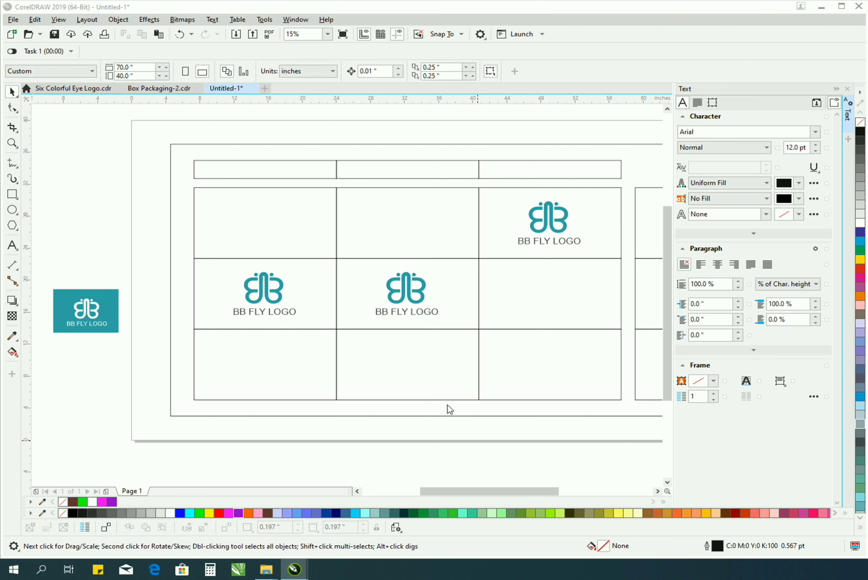
key(Escape)
key(space)
right_click(342, 351)
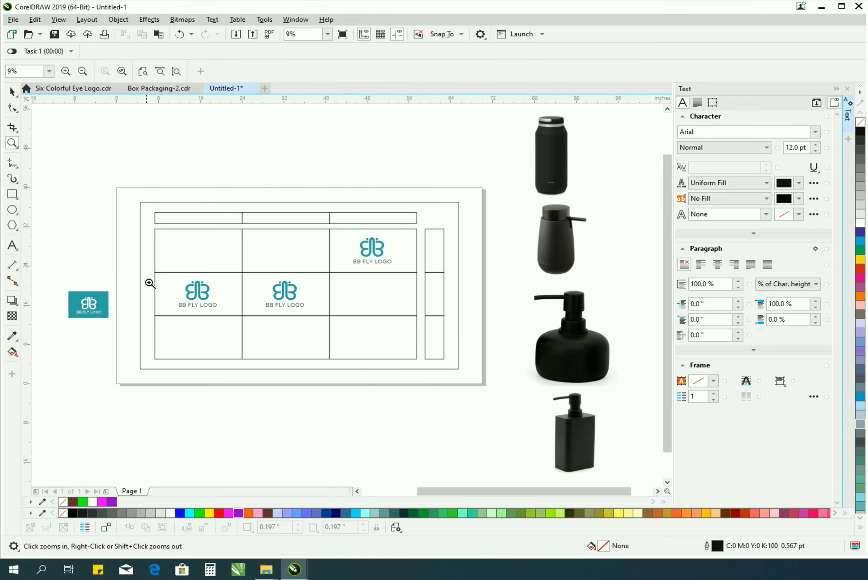
key(space)
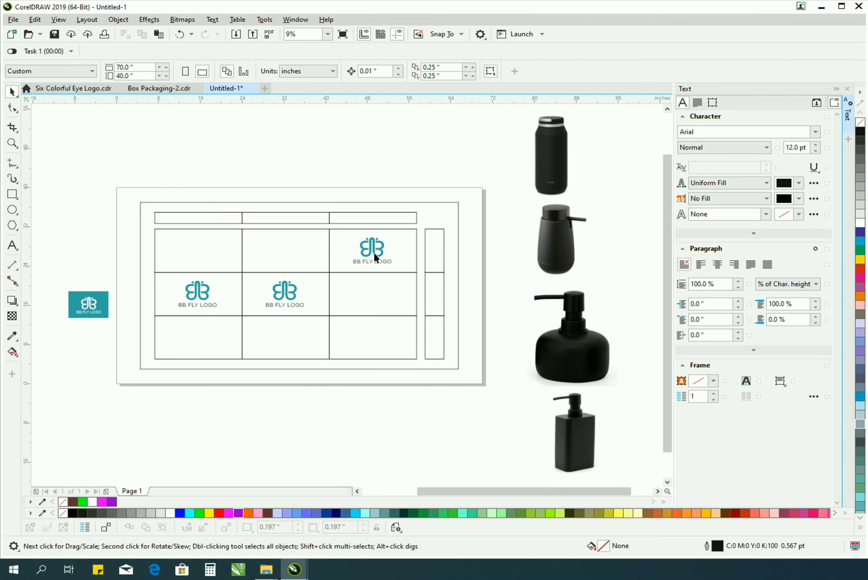
- Move the upper-right logo down to the middle-right cell, and copy the centre logo into the cells above and below it
drag(382, 257, 382, 303)
key(Escape)
drag(290, 304, 295, 347)
key(space)
scroll(101, 255, up, 2)
key(space)
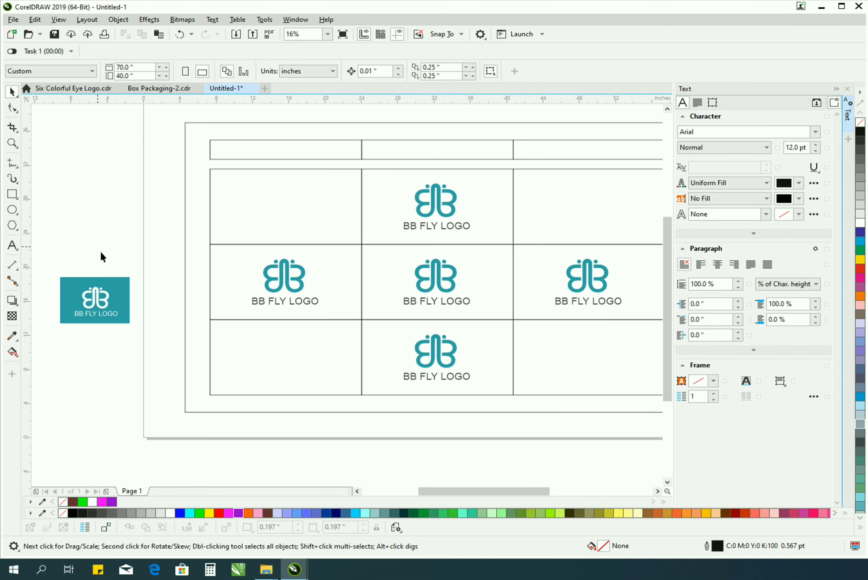
- Fill the middle-left cell with the teal sampled from the reference logo card
key(space)
drag(64, 246, 335, 311)
key(space)
key(i)
click(151, 295)
click(322, 269)
key(space)
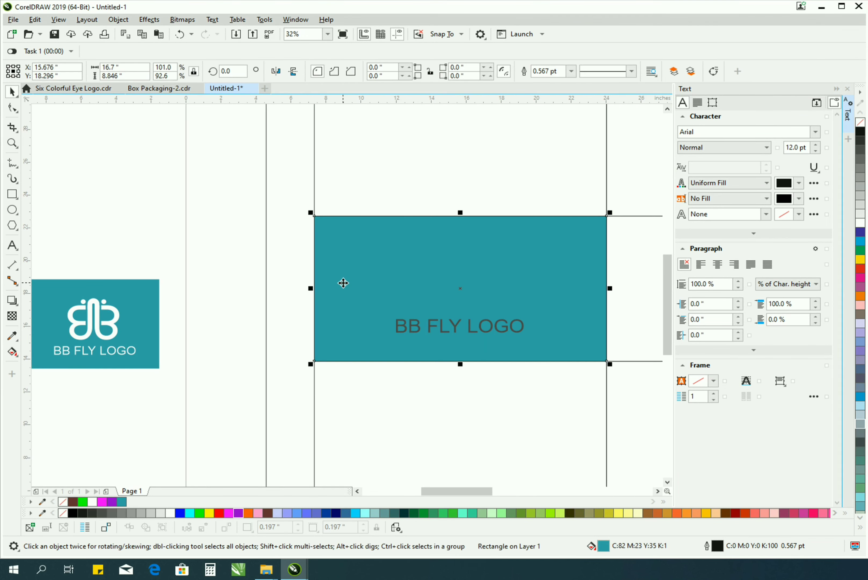
- Recolour the logo on the teal middle-left cell white
click(456, 330)
click(170, 513)
scroll(414, 296, down, 2)
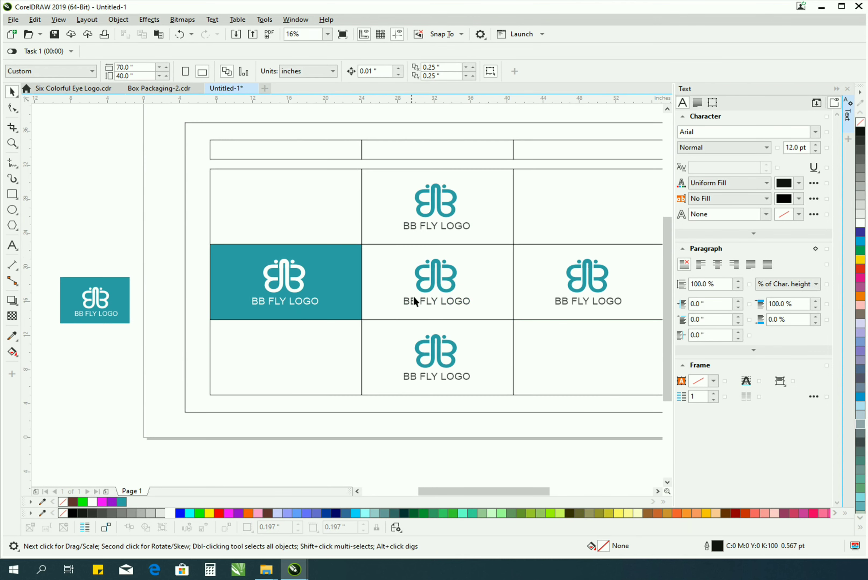
click(414, 295)
- Shrink the logo in the middle-right cell to half size and rotate it about 22.2°, placing it near the cell's upper-left corner
click(586, 278)
key(z)
click(618, 409)
key(space)
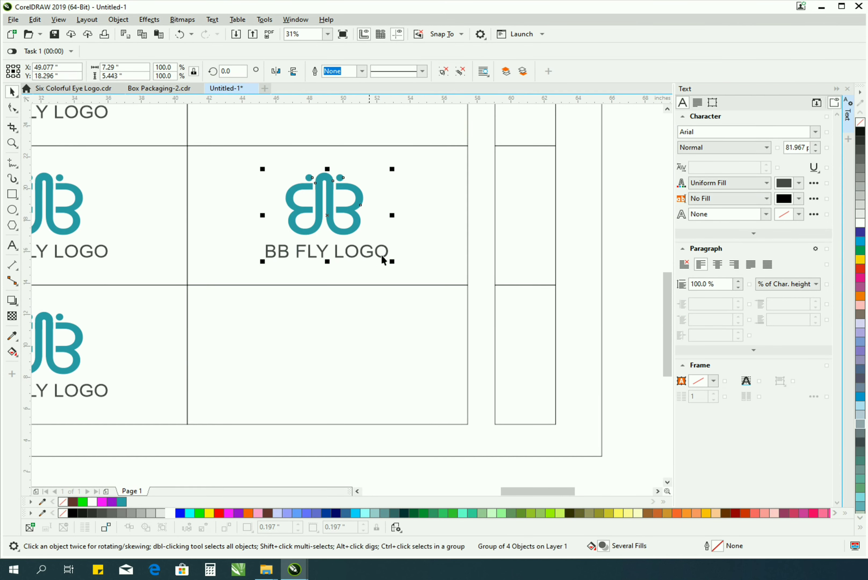
drag(387, 258, 330, 218)
click(254, 216)
drag(254, 216, 288, 200)
key(z)
scroll(648, 350, down, 2)
drag(648, 351, 390, 229)
key(space)
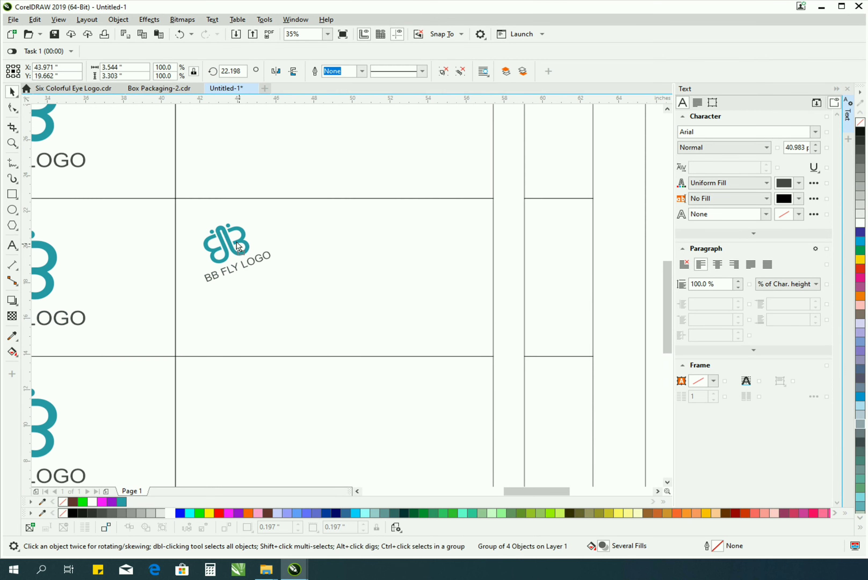
- Place a copy of the tilted logo beside it, and delete the BB FLY LOGO text from both
drag(227, 240, 276, 233)
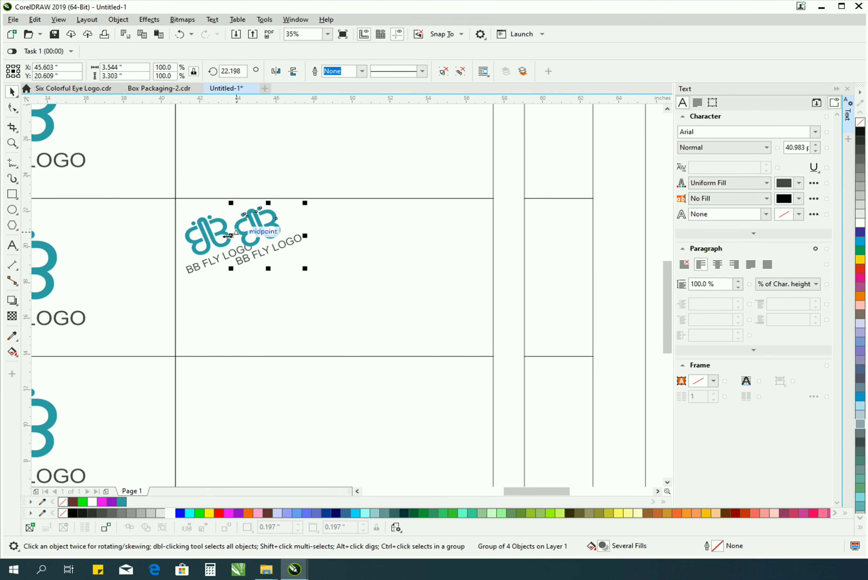
key(Delete)
click(232, 257)
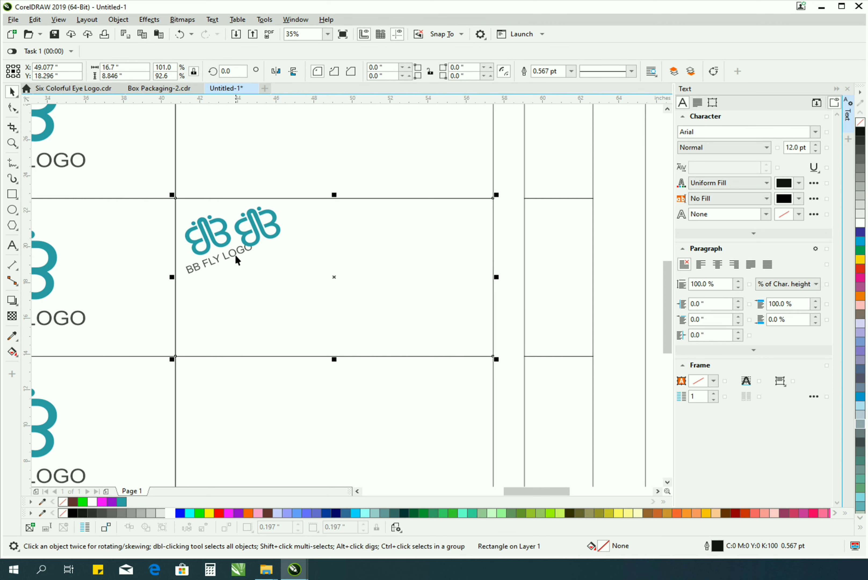
ctrl+click(235, 258)
key(Delete)
- Repeat the tilted symbols in diagonal rows until the pattern extends beyond all edges of the middle-right cell
click(234, 248)
shift+click(205, 244)
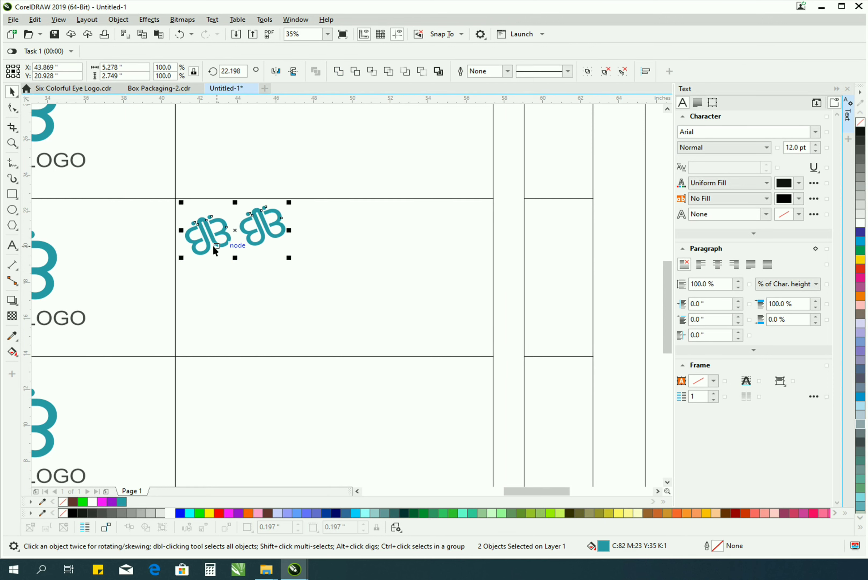
drag(212, 245, 309, 212)
key(ctrl+r)
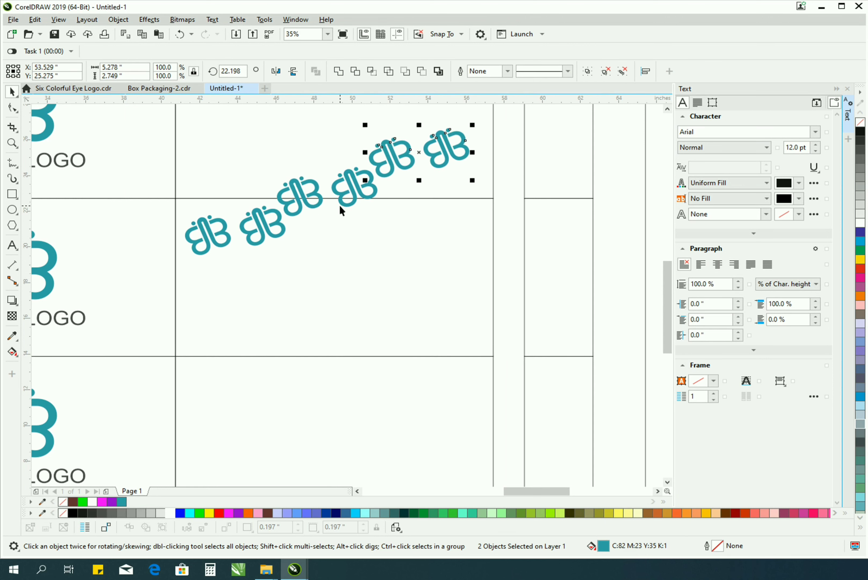
key(ctrl+g)
drag(231, 241, 248, 388)
drag(450, 225, 491, 222)
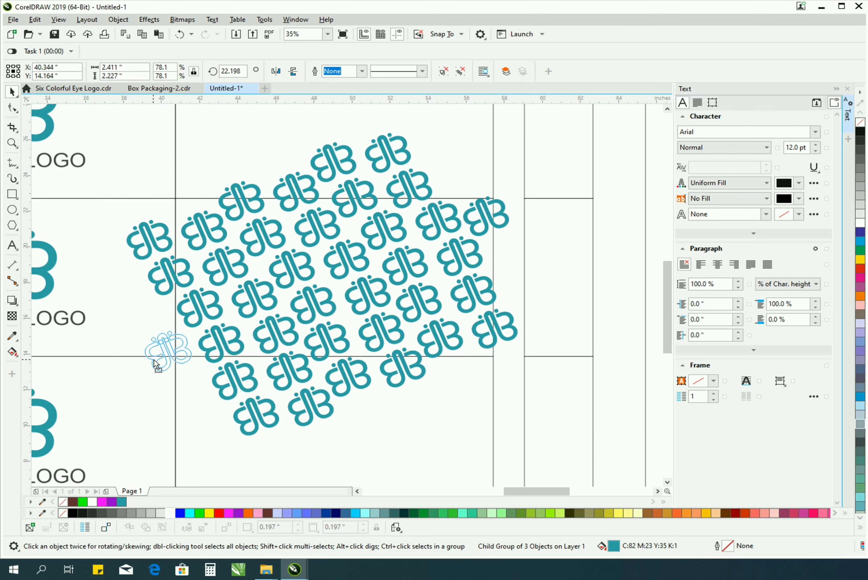
drag(157, 366, 160, 364)
- Select the whole symbol pattern and PowerClip it inside the middle-right cell
key(F3)
key(F3)
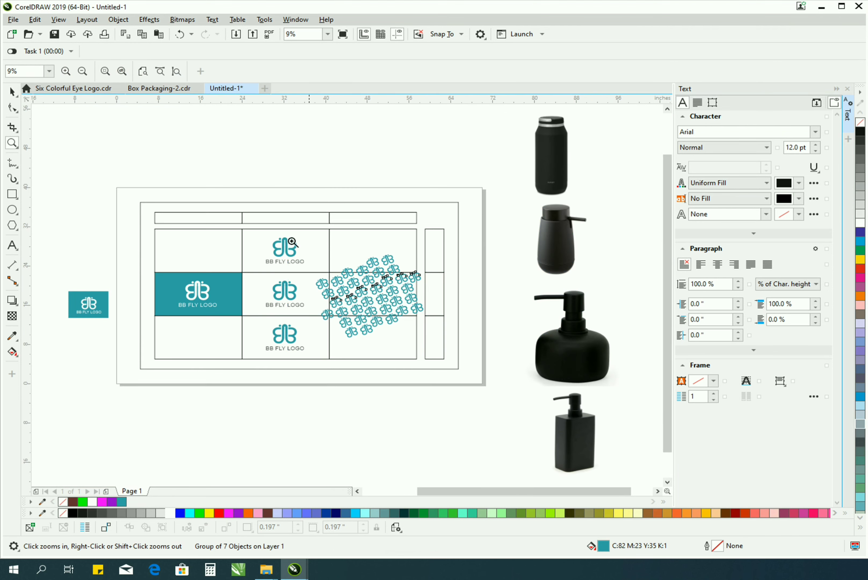
drag(291, 242, 528, 394)
key(space)
drag(508, 200, 571, 285)
drag(332, 315, 331, 313)
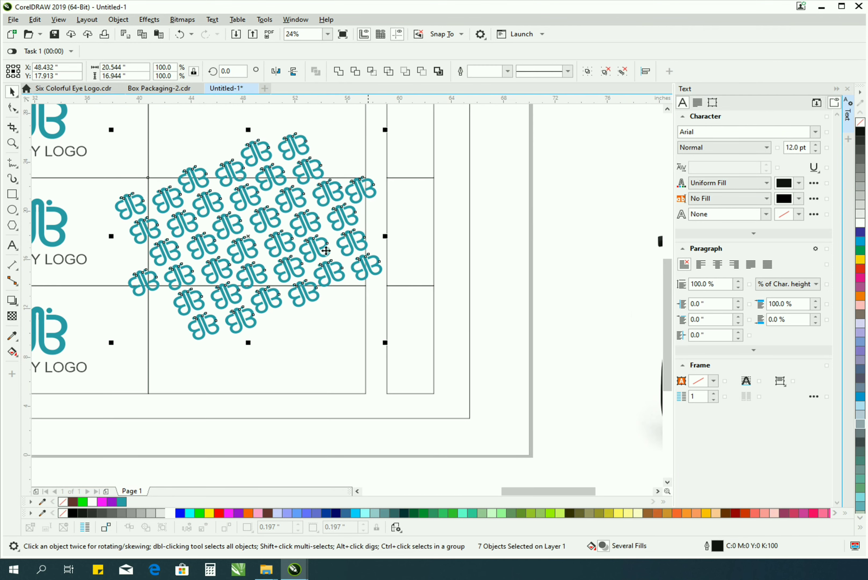
click(157, 186)
- Replace the logo in the top-centre cell with a copy of the patterned cell
key(z)
key(F3)
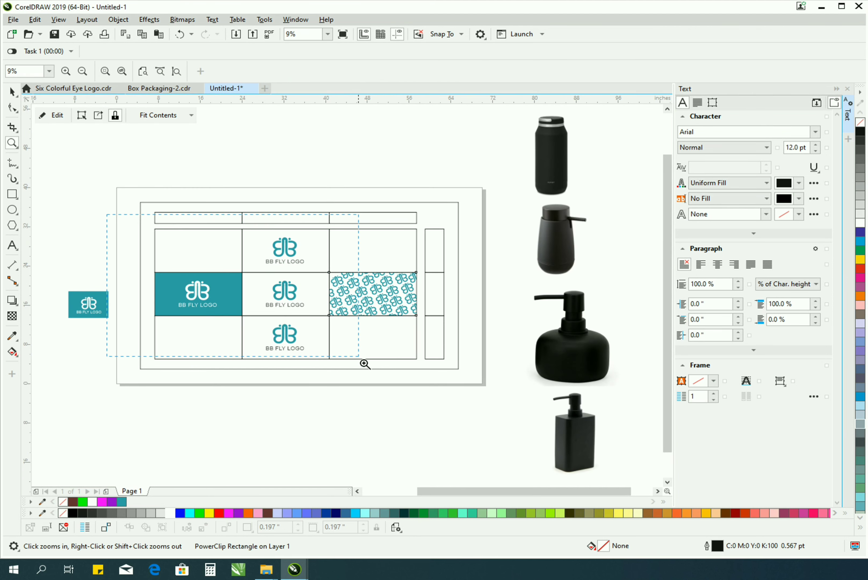
click(364, 364)
key(space)
drag(336, 211, 454, 289)
drag(453, 231, 288, 148)
- Recolour the symbols in the top-centre pattern white and fill that cell with the logo's teal
click(52, 115)
click(122, 529)
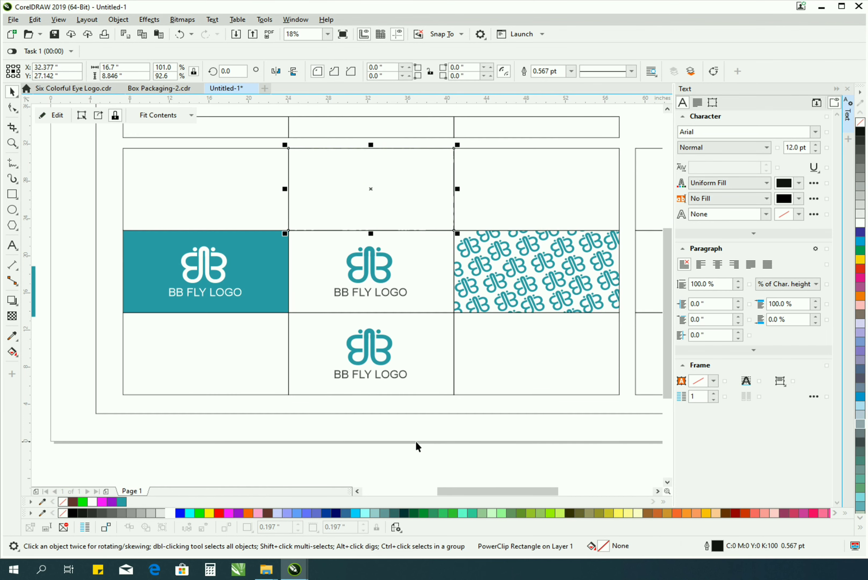
click(416, 447)
click(12, 335)
click(290, 258)
click(299, 226)
key(space)
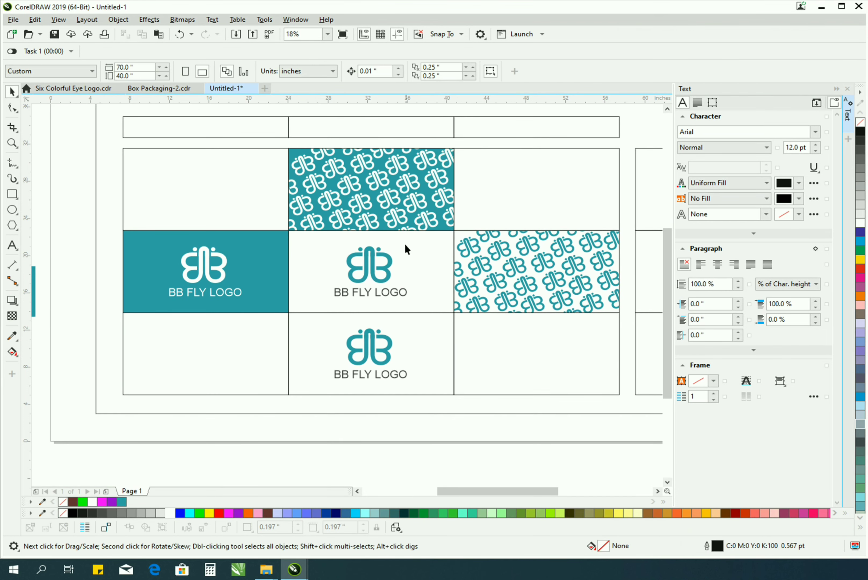
- Shrink the bottom-centre logo to about 4.92 × 3.67 in and arrange two copies side by side in the cell
key(z)
click(346, 347)
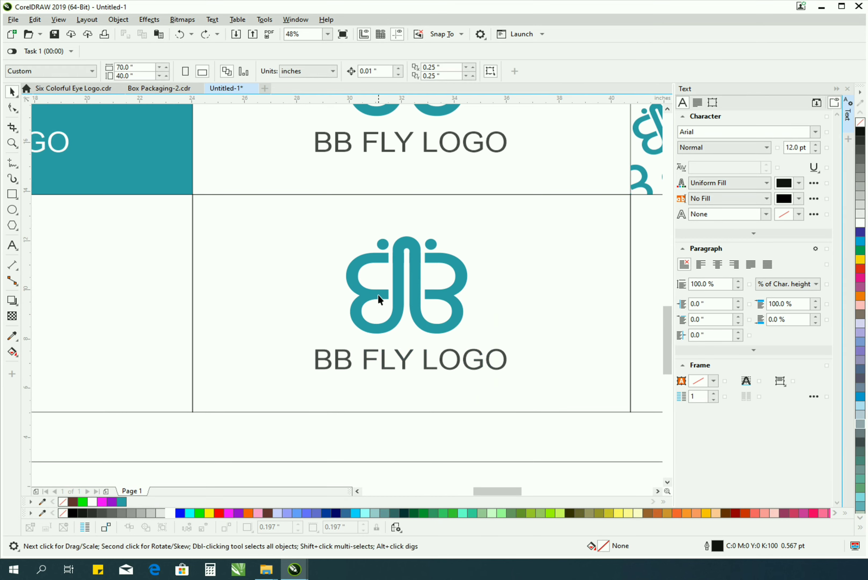
click(377, 294)
drag(508, 371, 480, 351)
drag(433, 336, 489, 338)
- Draw a rectangle about 6.78 × 5.42 in around the right-hand logo copy and centre it on the logo
click(12, 194)
drag(390, 236, 568, 369)
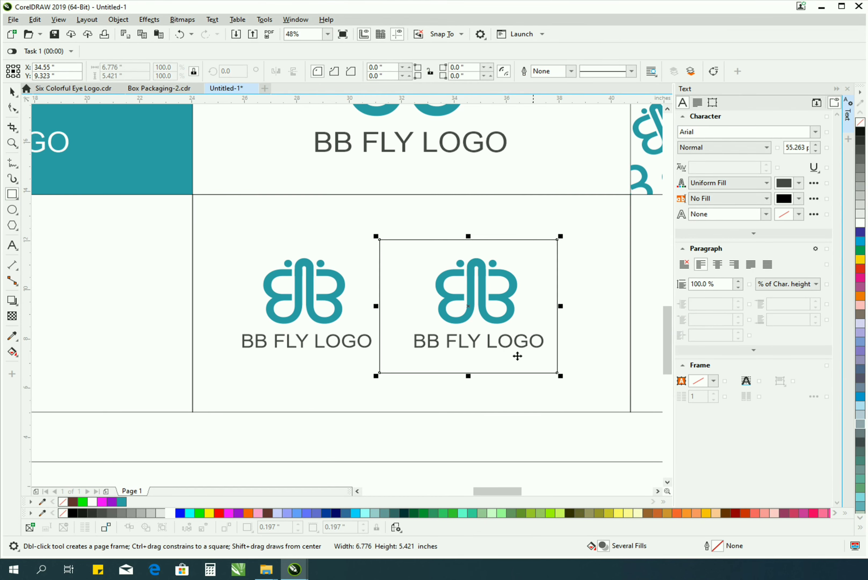
key(space)
click(466, 424)
- Fill the new rectangle with the logo's teal and remove its outline
key(i)
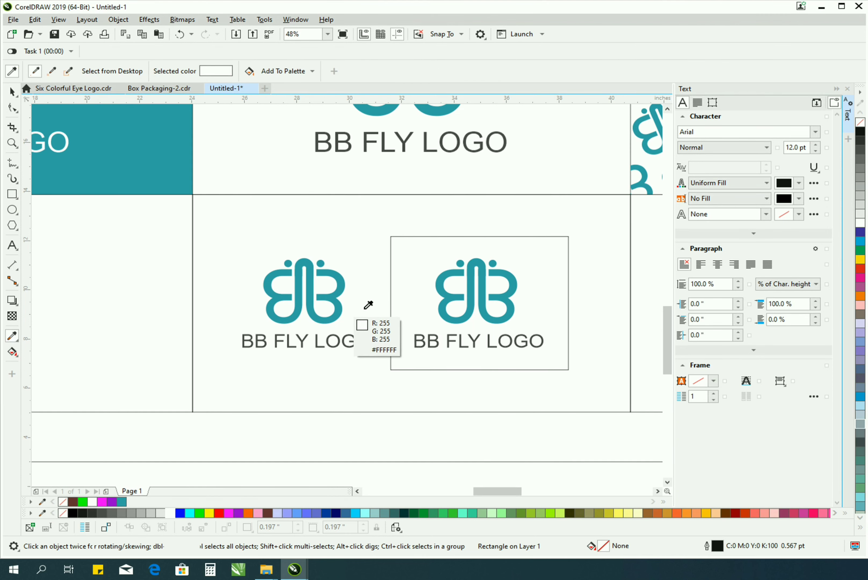
click(446, 310)
click(422, 308)
right_click(63, 513)
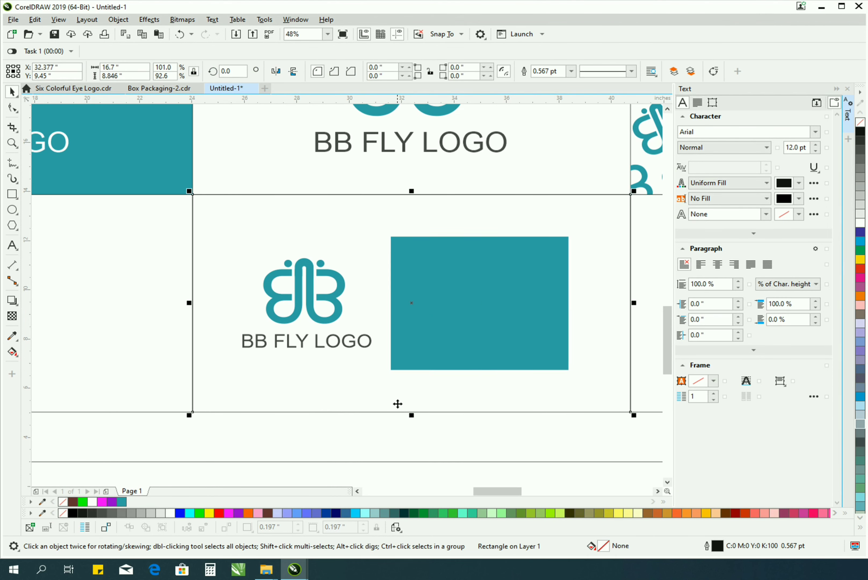
- Bring the right-hand logo copy in front of its teal rectangle and recolour it white
drag(386, 475, 489, 370)
key(shift+Page_Up)
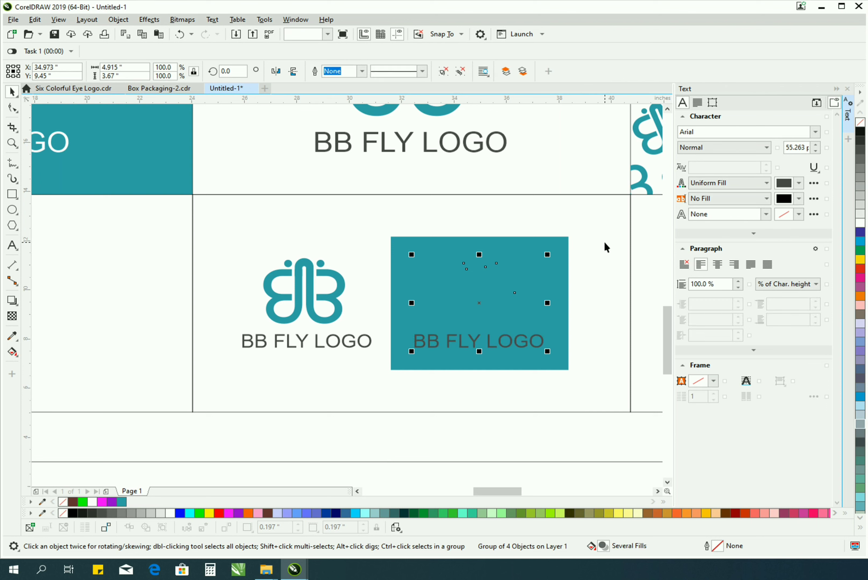
click(170, 513)
- Group the white logo with its teal rectangle, and centre both logo versions horizontally in the bottom-centre cell
shift+click(444, 366)
key(ctrl+g)
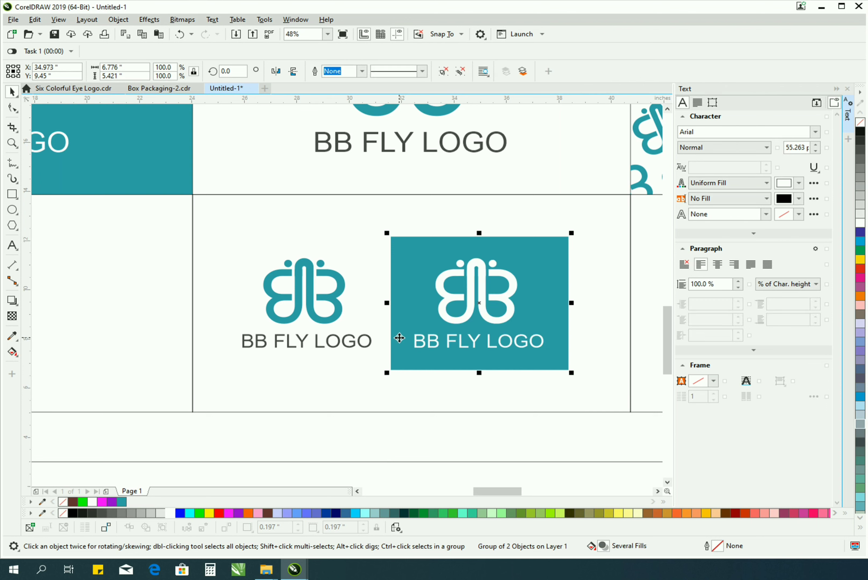
shift+click(368, 338)
key(c)
key(Escape)
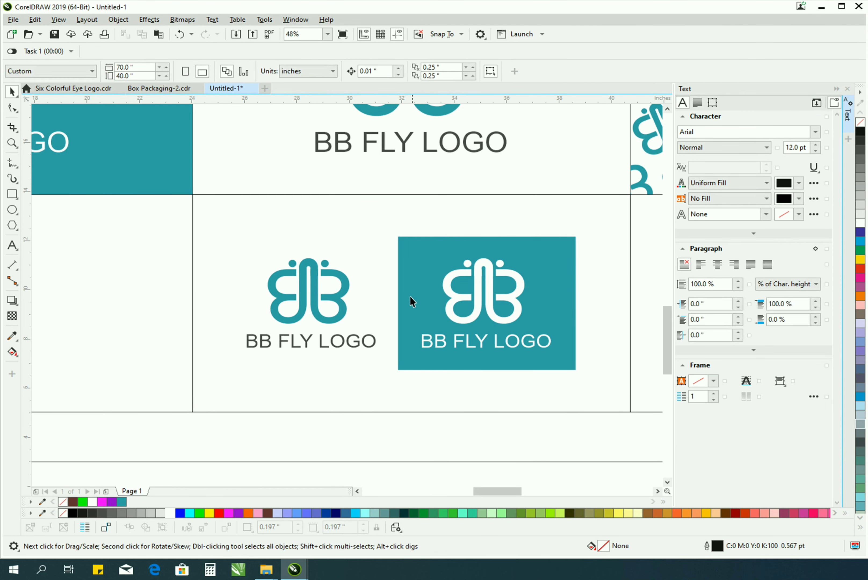
- Round the corners of the teal rectangle behind the white logo in the bottom-centre cell
ctrl+click(410, 300)
click(394, 236)
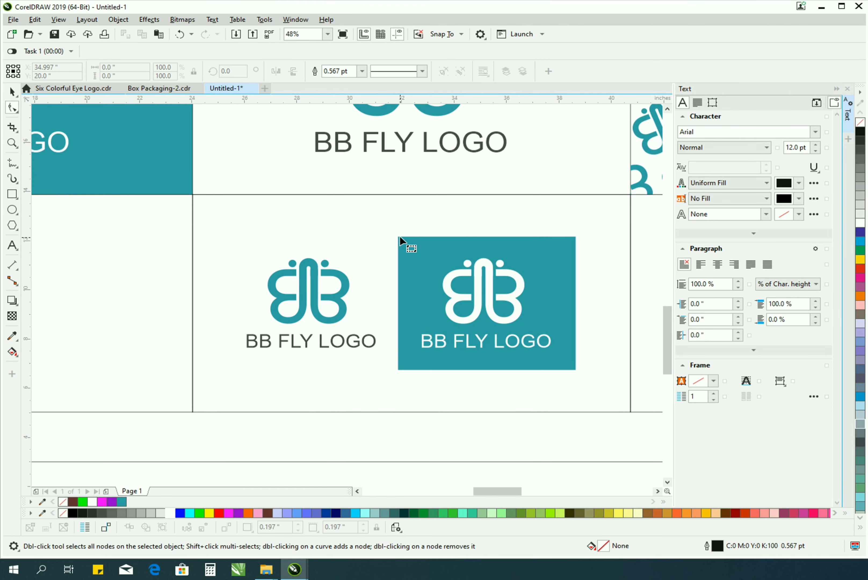
click(398, 236)
drag(398, 237, 401, 252)
scroll(398, 426, down, 3)
key(z)
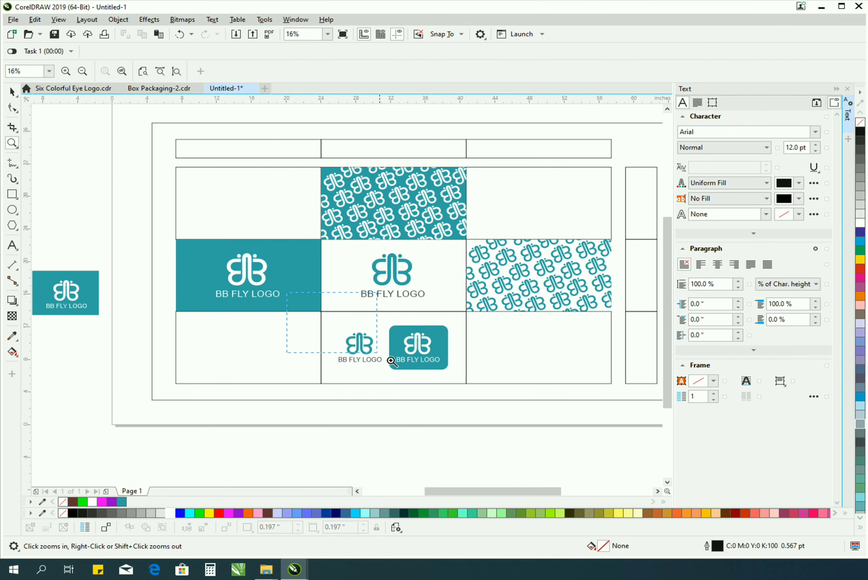
- Remove the outline of the bottom-centre cell that holds the two small logo versions
scroll(391, 361, up, 3)
key(space)
click(367, 285)
right_click(388, 385)
key(Escape)
key(z)
scroll(438, 412, down, 3)
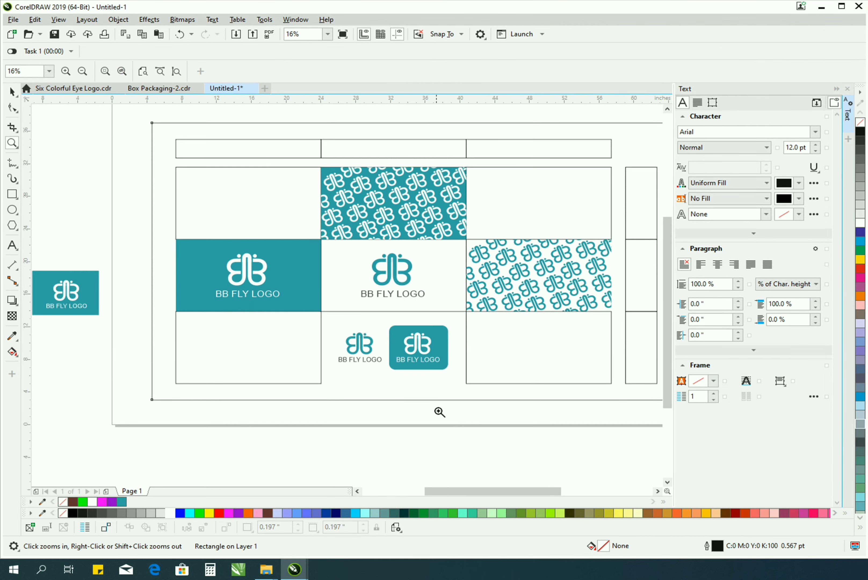
- Remove the outlines of the remaining cells in the three-by-three grid, leaving the strip cells and the outer frame outlined
scroll(416, 286, down, 3)
key(space)
click(361, 154)
key(z)
scroll(252, 187, down, 3)
scroll(248, 187, up, 3)
key(space)
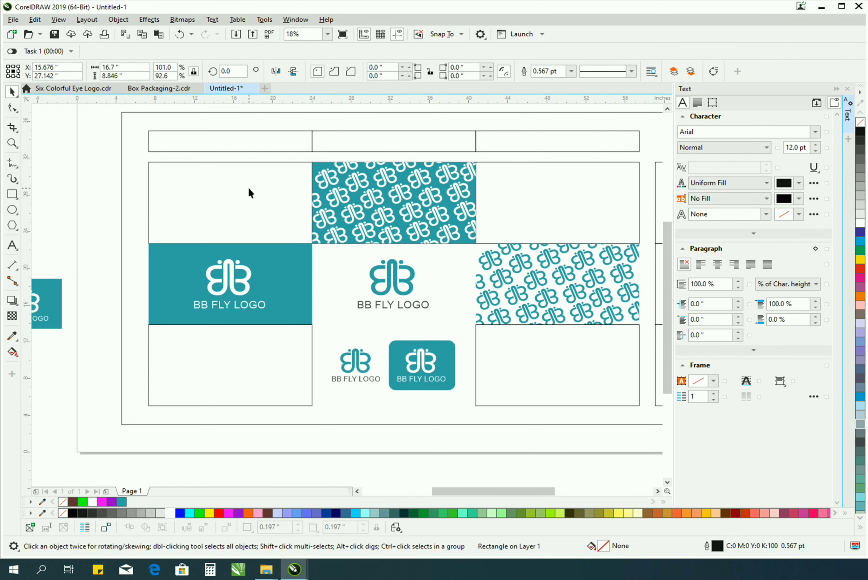
click(392, 201)
click(566, 205)
click(233, 366)
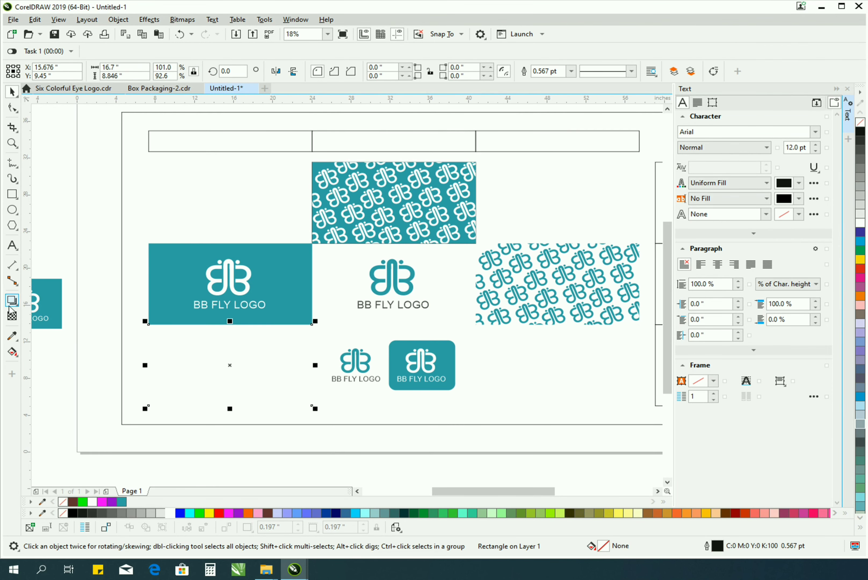
- Sample the teal from the logo cell and apply it to the first cells of the top strip and the side strip
click(12, 336)
click(228, 274)
click(228, 139)
key(space)
key(space)
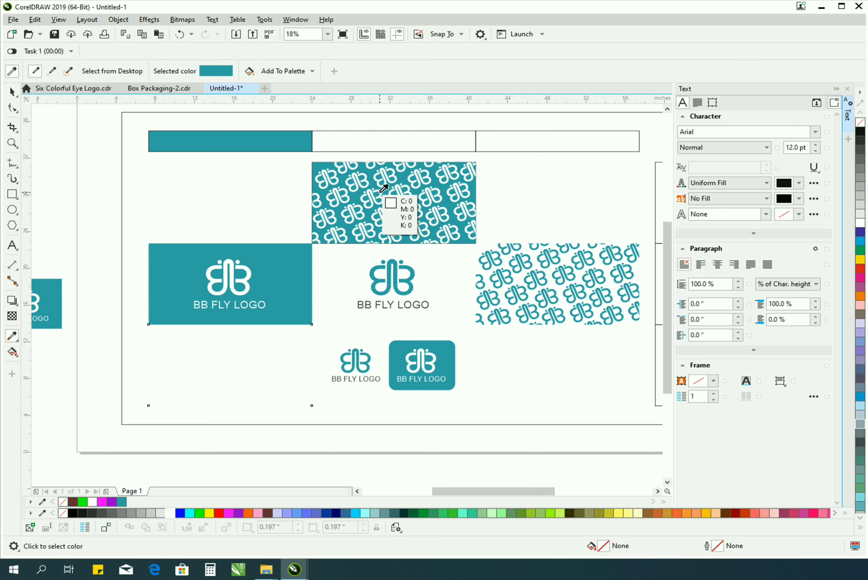
key(space)
scroll(427, 181, down, 2)
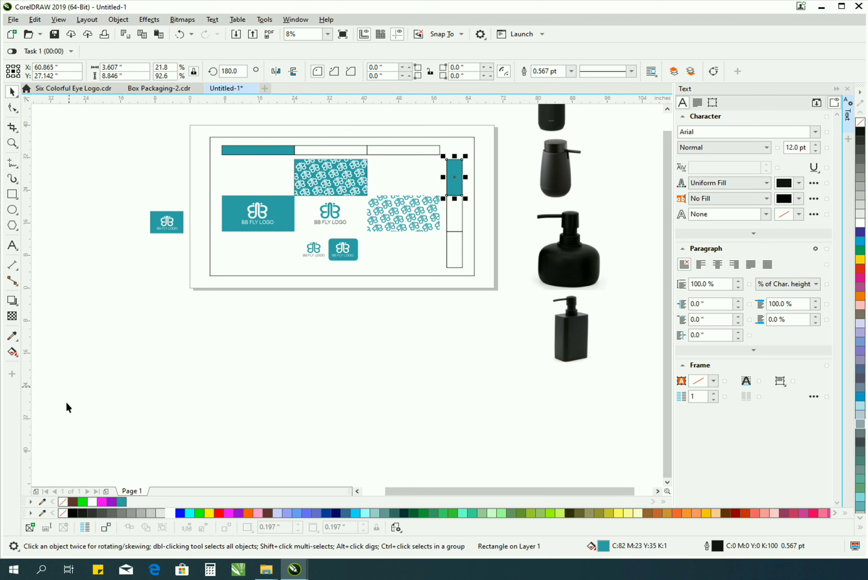
- Move the rounded soap dispenser photo into the top-left grid cell and scale it to fit the cell's height
drag(587, 246, 351, 326)
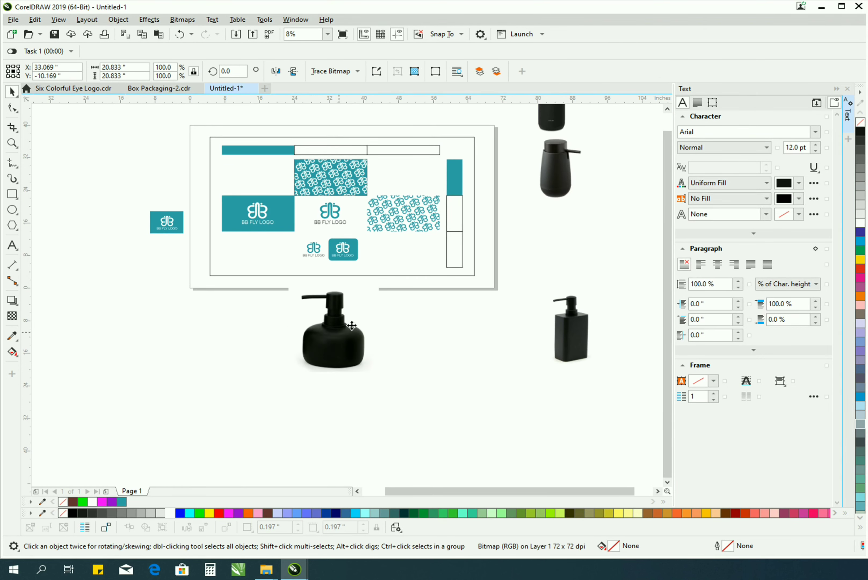
drag(379, 287, 338, 328)
drag(280, 335, 269, 189)
scroll(250, 164, up, 4)
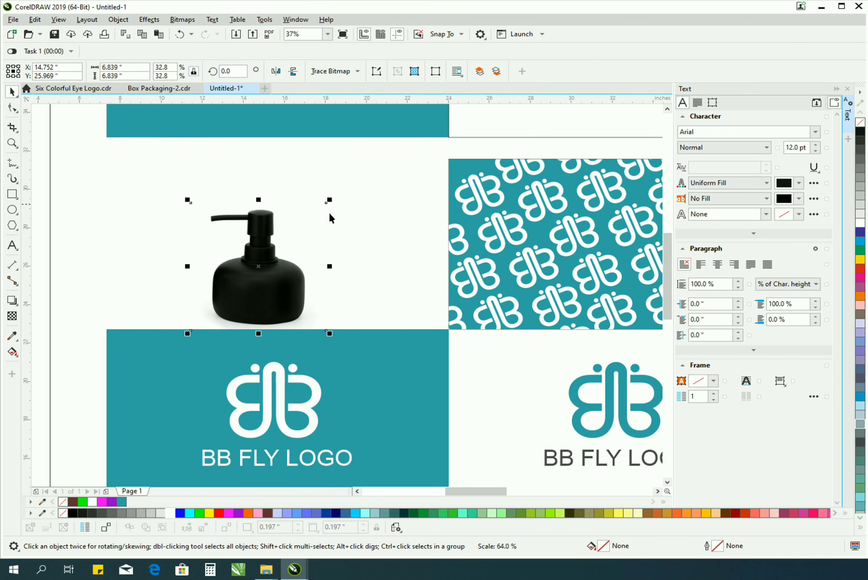
drag(261, 265, 260, 242)
drag(329, 177, 347, 161)
drag(347, 311, 358, 325)
- Trace the dispenser's right side with the B-Spline tool, from the bottom of the body up to the pump
scroll(358, 326, down, 4)
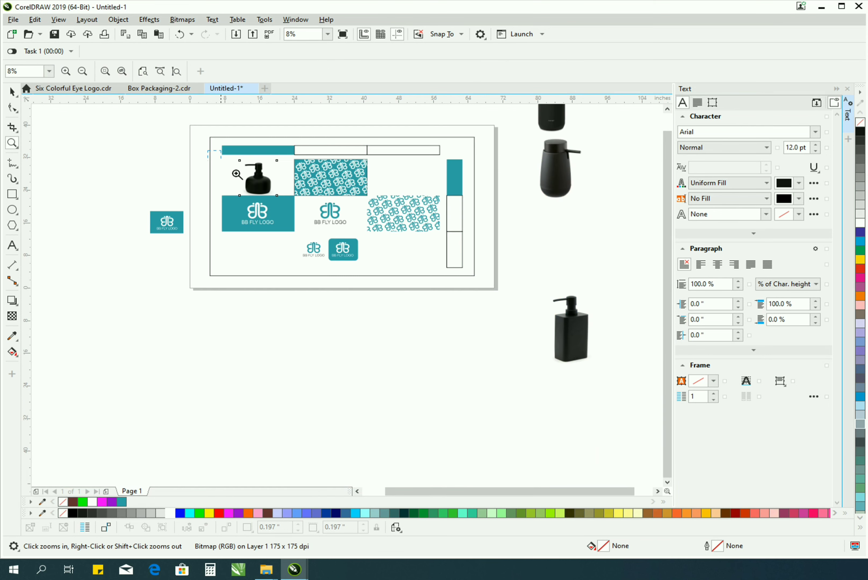
scroll(238, 174, up, 4)
key(Escape)
scroll(231, 253, up, 4)
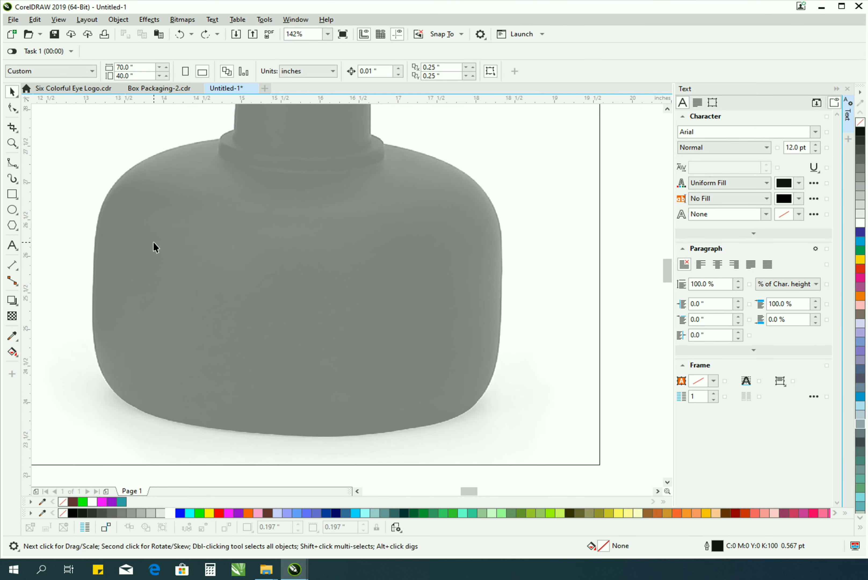
click(12, 163)
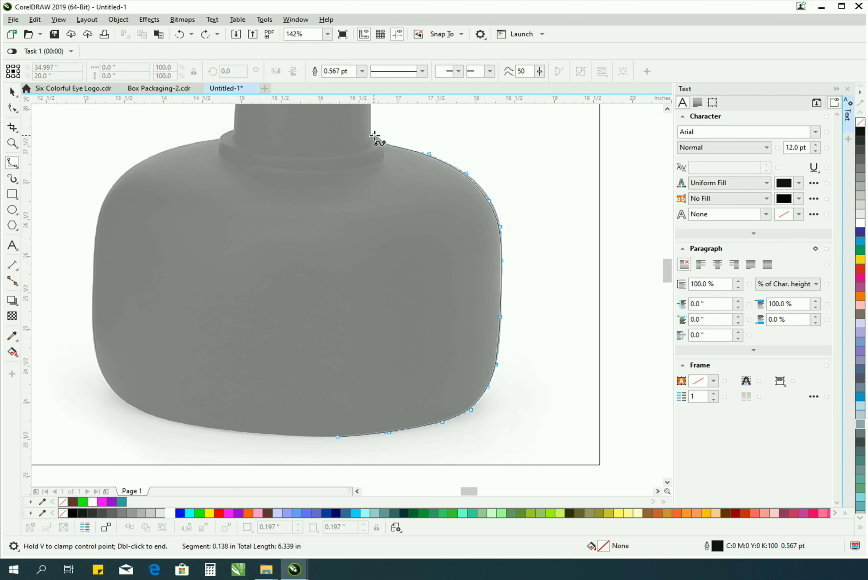
click(369, 134)
scroll(370, 168, up, 3)
click(350, 161)
scroll(353, 167, up, 2)
click(351, 178)
scroll(359, 168, up, 2)
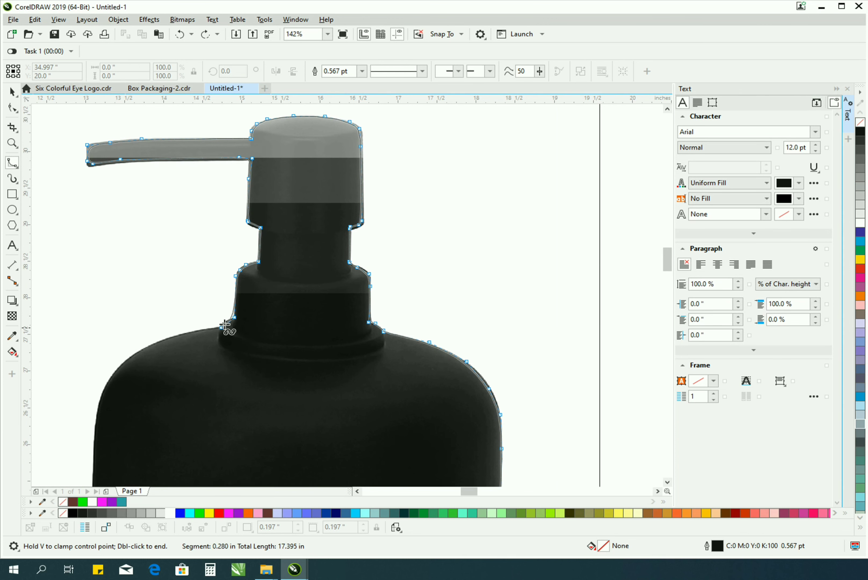
- Continue the B-Spline down the dispenser's left side and close it at the starting point on the base
click(96, 395)
scroll(95, 396, down, 3)
click(94, 349)
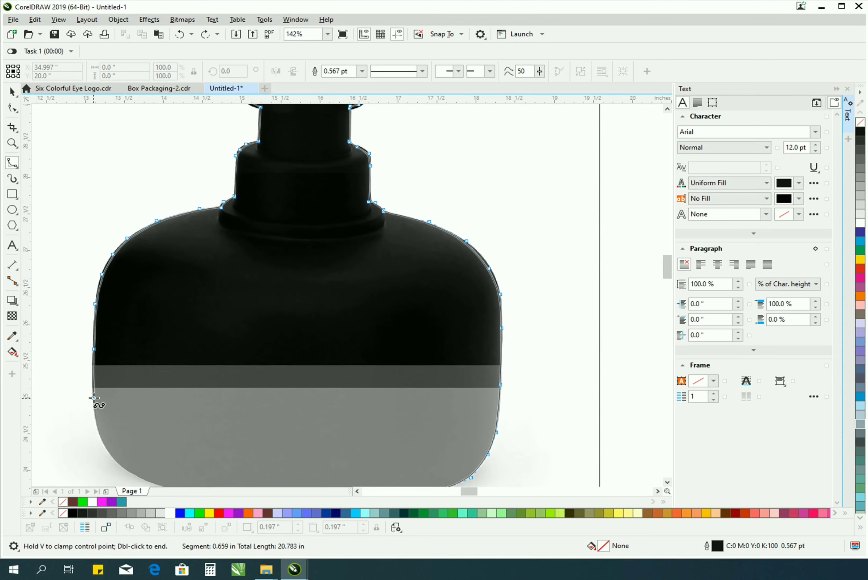
click(111, 453)
scroll(112, 448, down, 1)
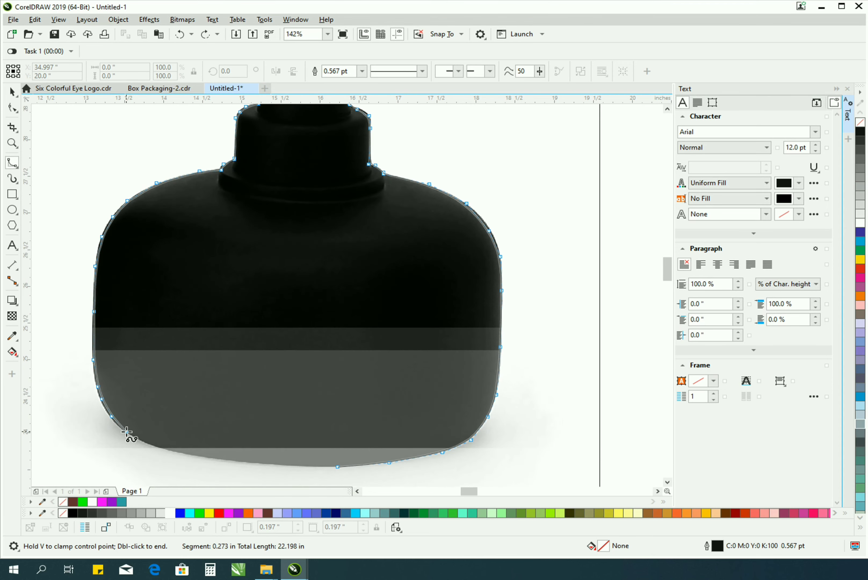
click(339, 466)
- PowerClip the dispenser photo inside its traced outline
key(space)
scroll(366, 350, down, 2)
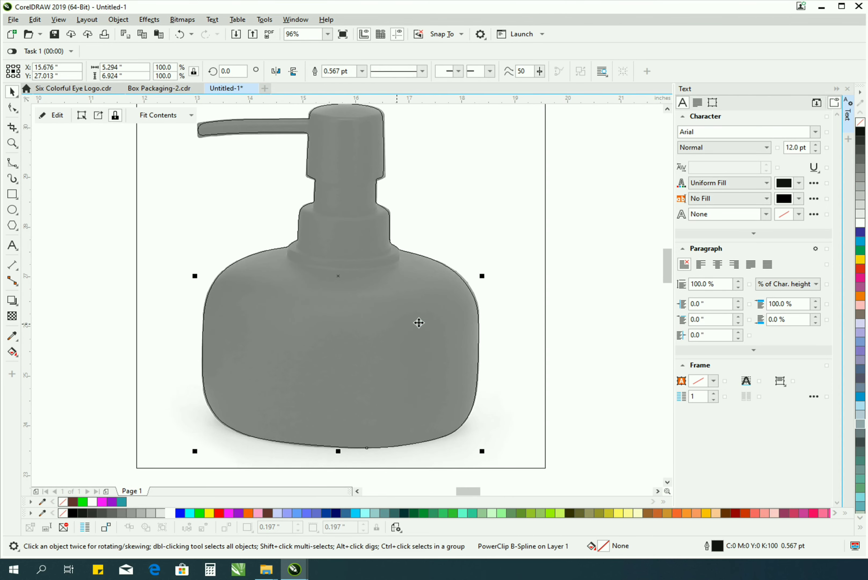
key(ctrl+z)
key(ctrl+z)
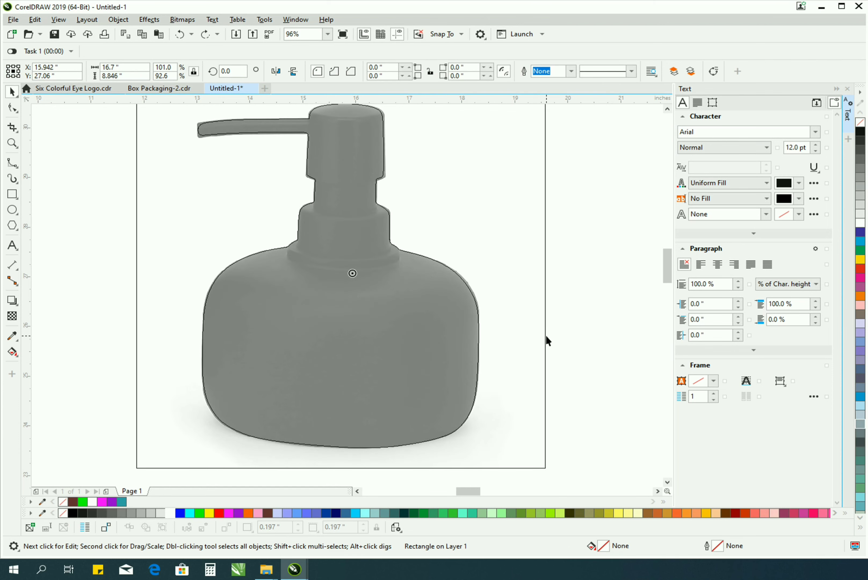
key(ctrl+shift+z)
key(ctrl+shift+z)
key(z)
key(F4)
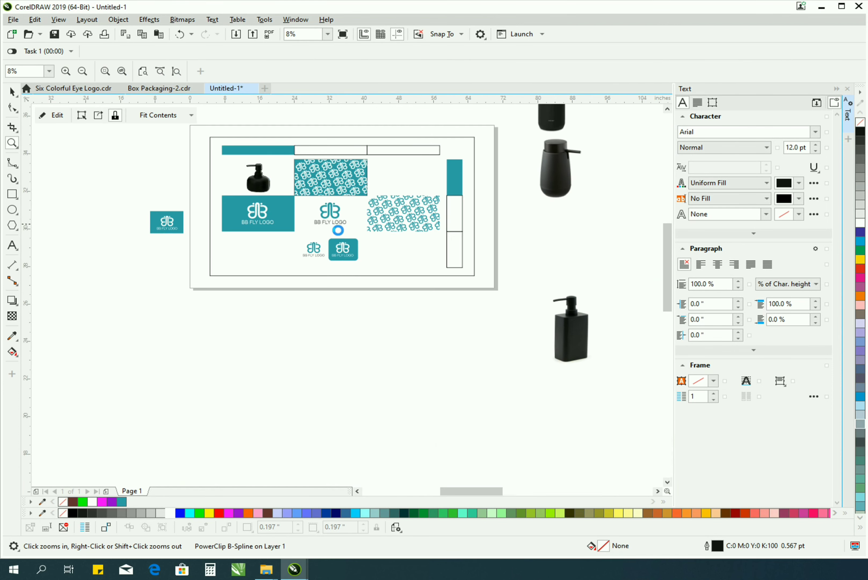
- Try several fill colours on the top-left cell behind the dispenser, ending with light grey (#CCCCCC)
click(173, 313)
click(210, 513)
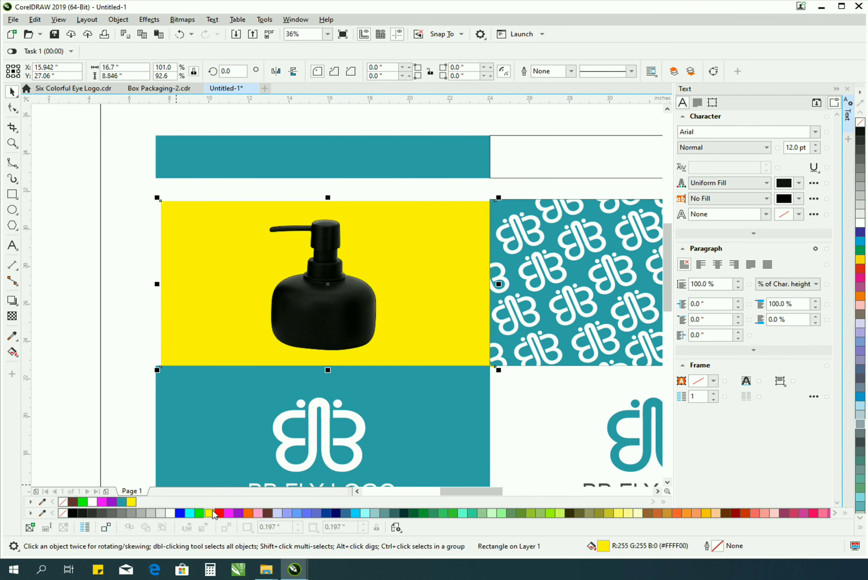
click(199, 513)
click(373, 513)
key(F3)
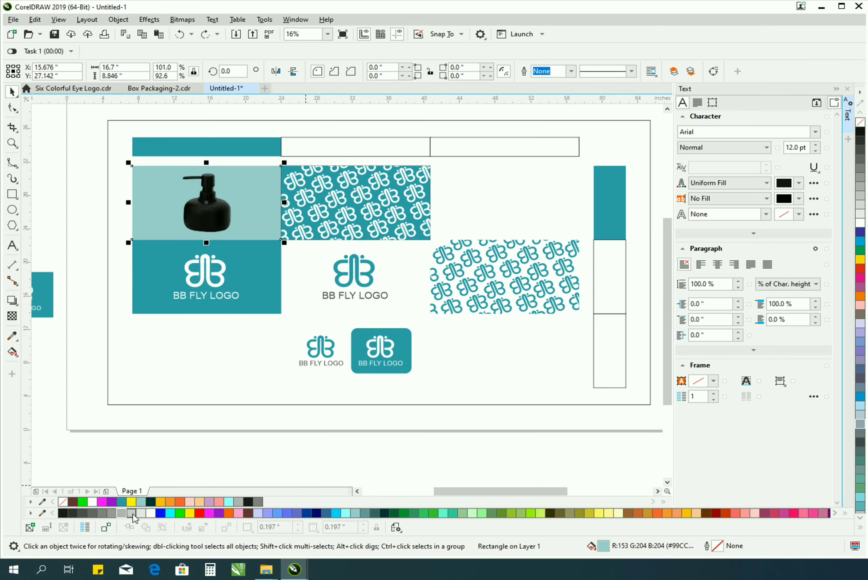
click(133, 514)
- Fill the second cells of the top strip and the side strip with the same light grey
click(354, 147)
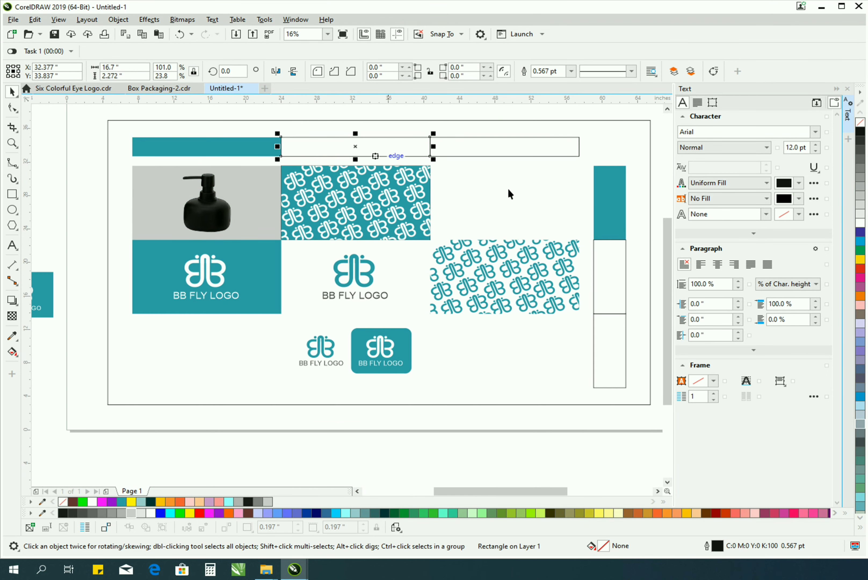
shift+click(610, 277)
key(ctrl+r)
key(Escape)
- Try pink (#FFC1C1) on the top-left cell and on the second cells of both strips
click(239, 228)
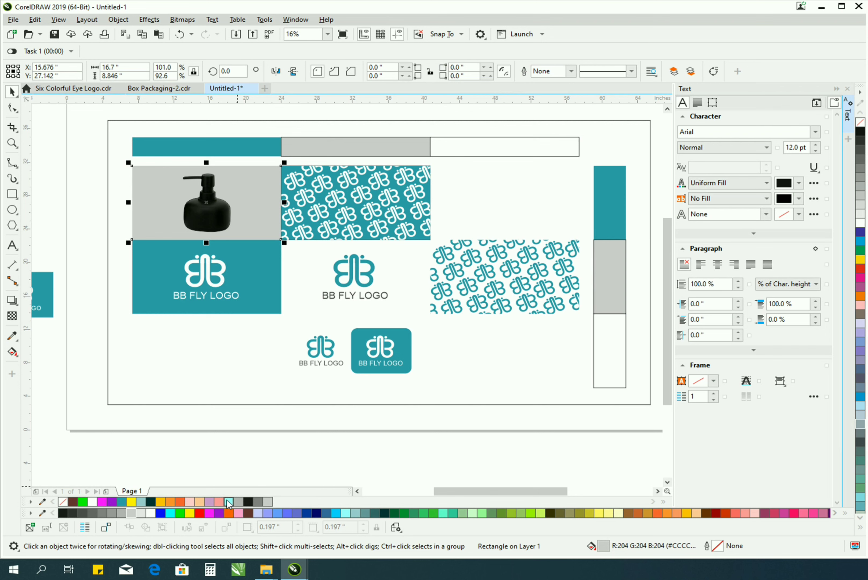
click(238, 513)
drag(238, 513, 236, 522)
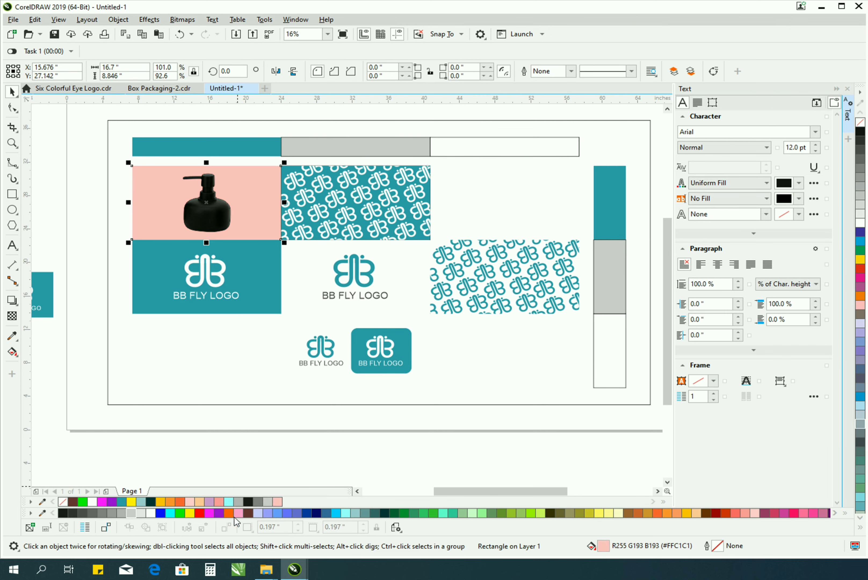
click(332, 153)
key(z)
right_click(303, 237)
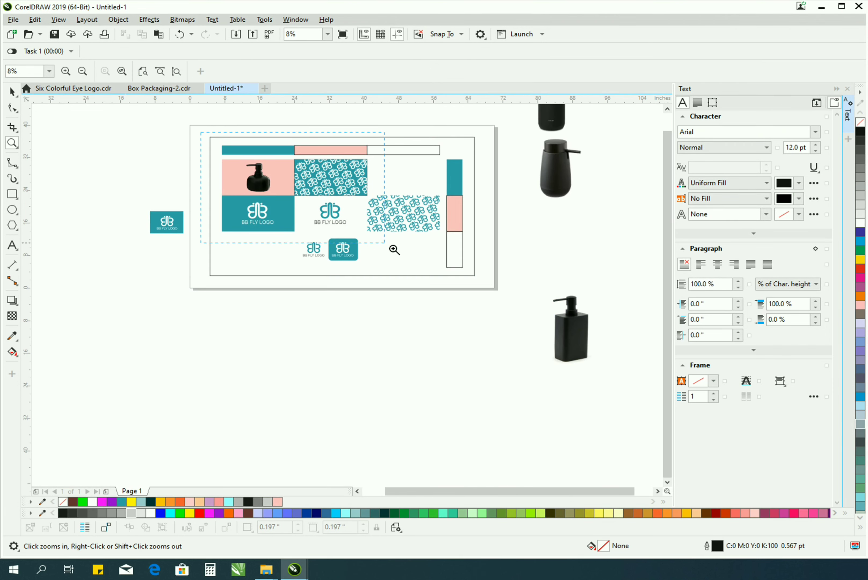
drag(393, 249, 395, 250)
key(space)
click(238, 244)
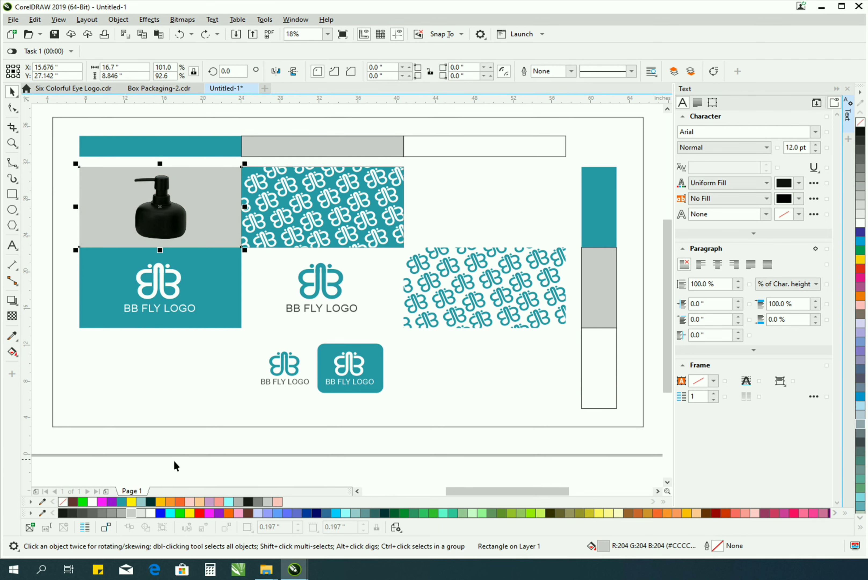
- Add a perspective drop shadow to the dispenser, cast from its base up to the left at an angle of 106
scroll(97, 195, up, 3)
click(12, 300)
drag(281, 321, 102, 288)
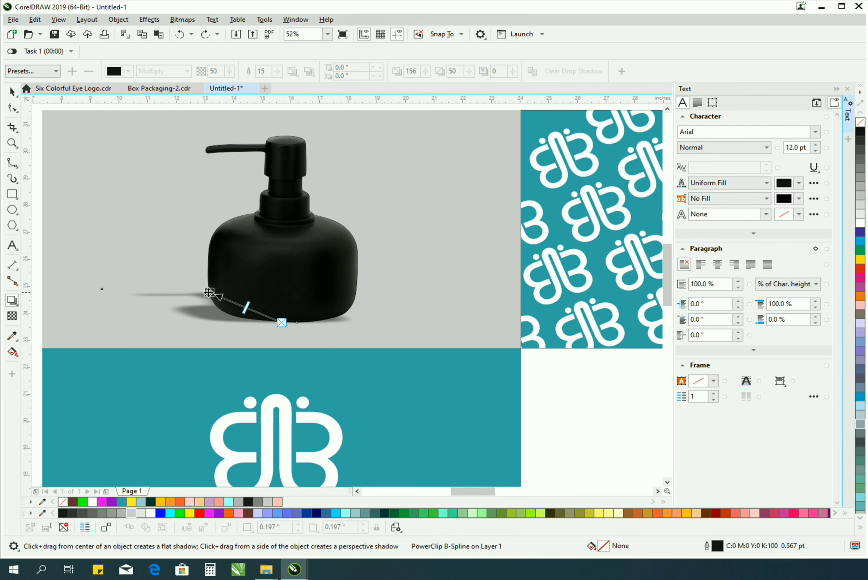
drag(209, 292, 245, 204)
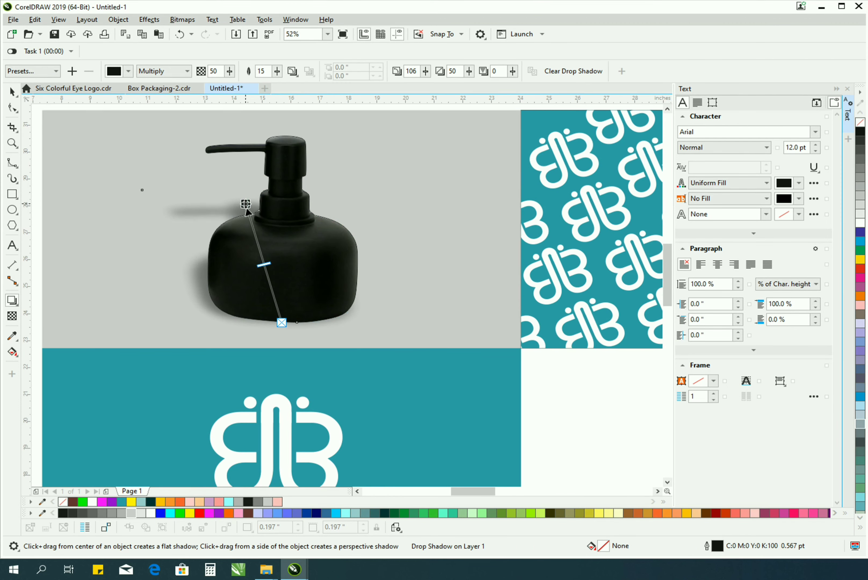
- Try a Soft Pink (#FF9999) fill on the top-left cell behind the dispenser
key(z)
right_click(309, 257)
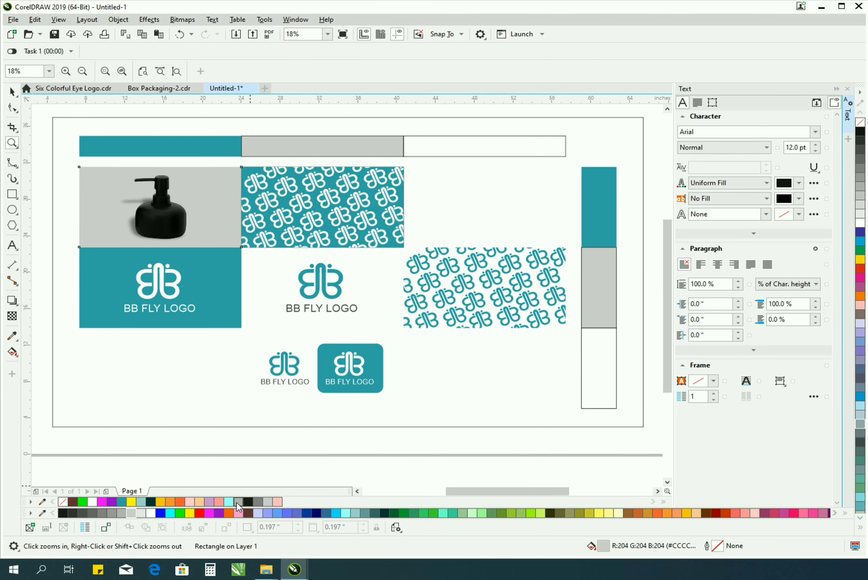
click(222, 503)
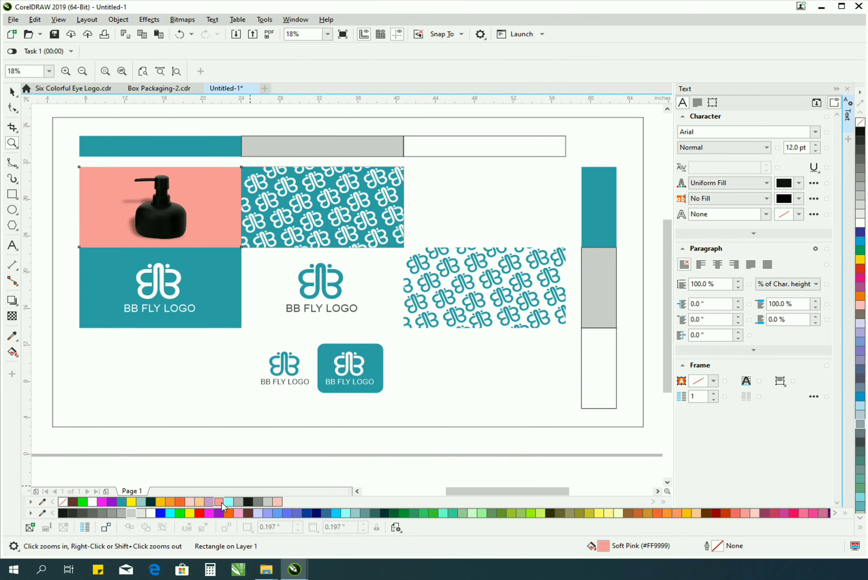
right_click(348, 194)
key(space)
scroll(176, 240, up, 1)
key(ctrl+z)
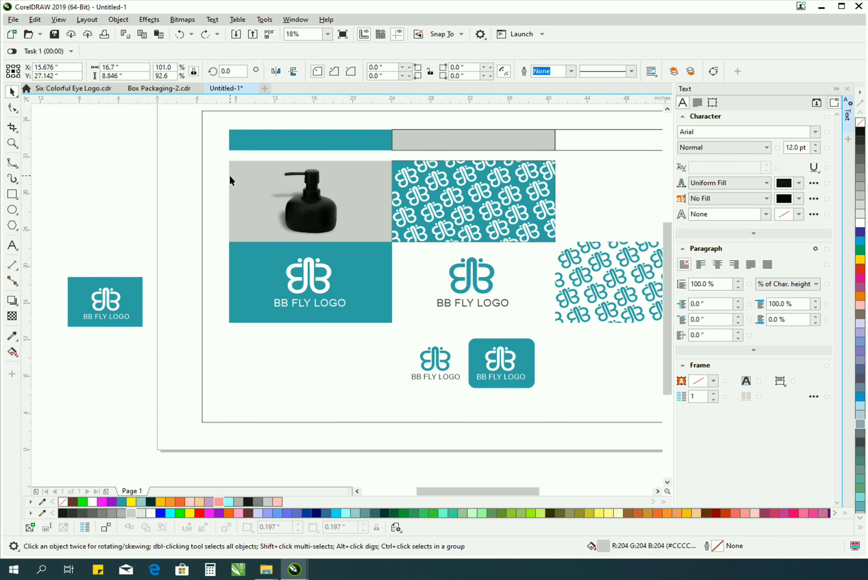
- Recolour the top-left cell and both second strip cells with a paler grey, and remove those strip cells' outlines
key(ctrl+z)
key(ctrl+z)
key(z)
right_click(380, 194)
key(space)
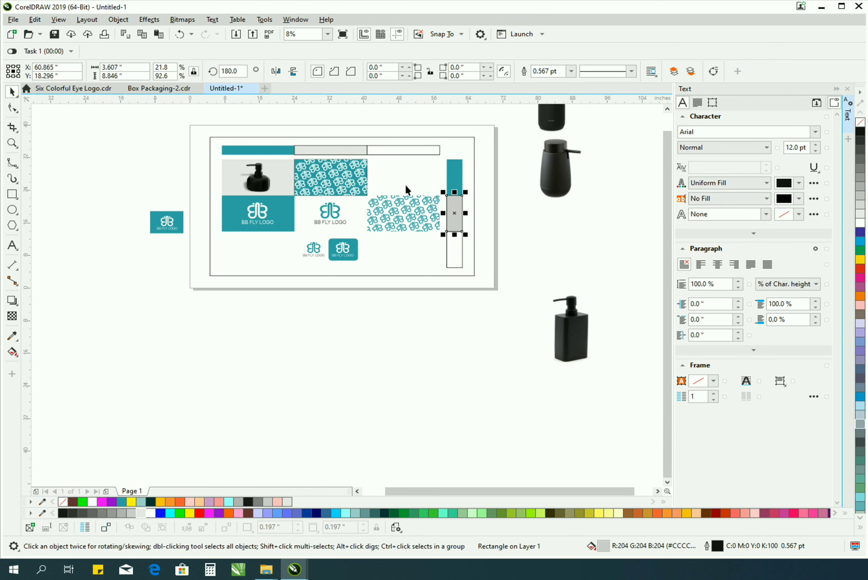
key(ctrl+z)
key(ctrl+z)
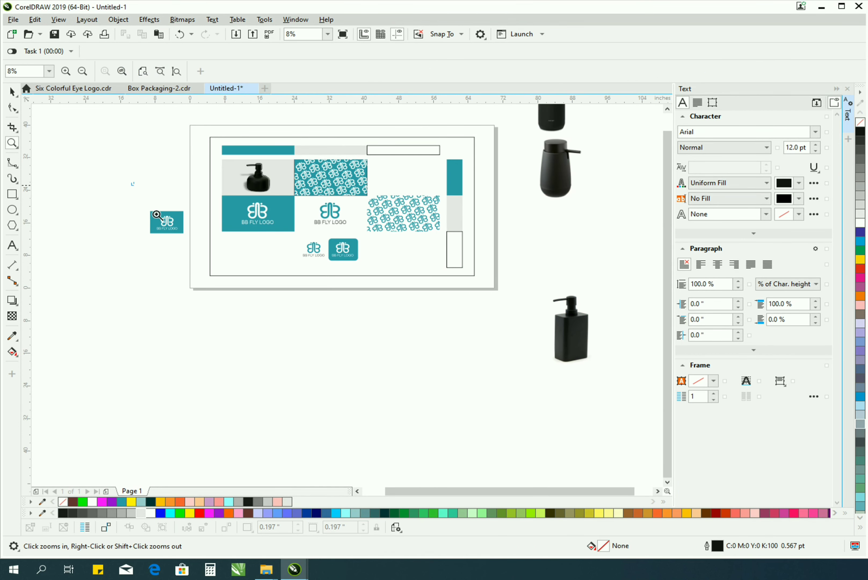
- Place a copy of the teal logo on the dispenser's body and scale it down to about 1.85 × 1.43 in
scroll(191, 138, up, 2)
click(492, 291)
drag(493, 291, 300, 197)
scroll(300, 197, up, 4)
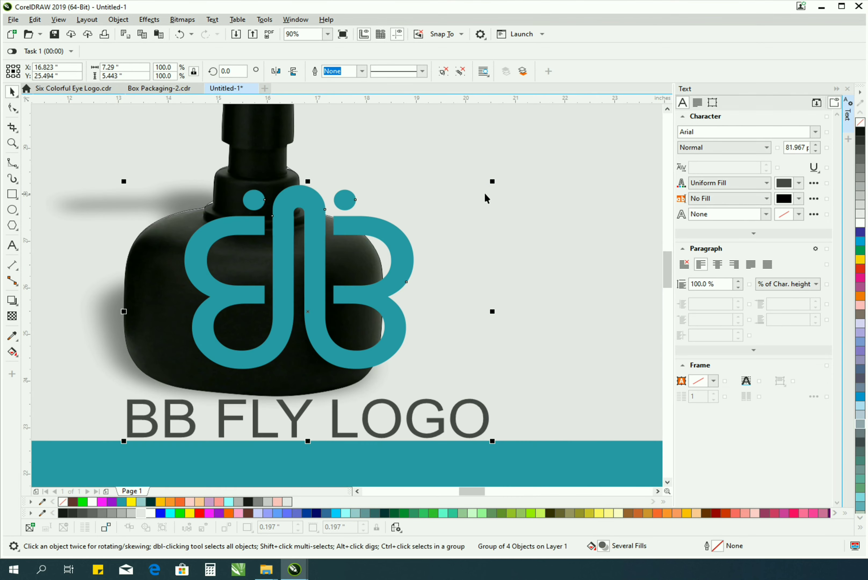
key(ctrl+z)
drag(313, 316, 263, 329)
- Rotate the logo on the dispenser to about 356.7° and recolour its text white
key(z)
drag(150, 257, 425, 382)
key(space)
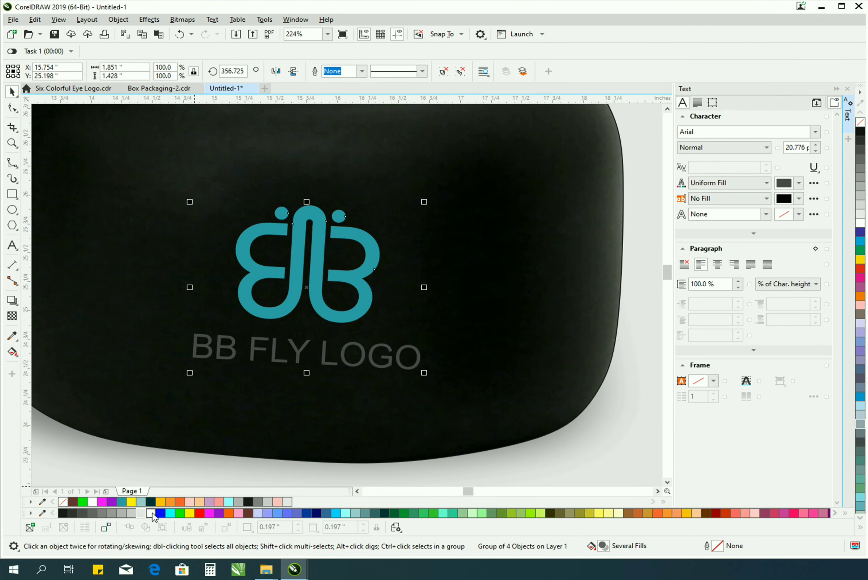
ctrl+click(332, 356)
click(150, 513)
key(z)
scroll(658, 453, down, 6)
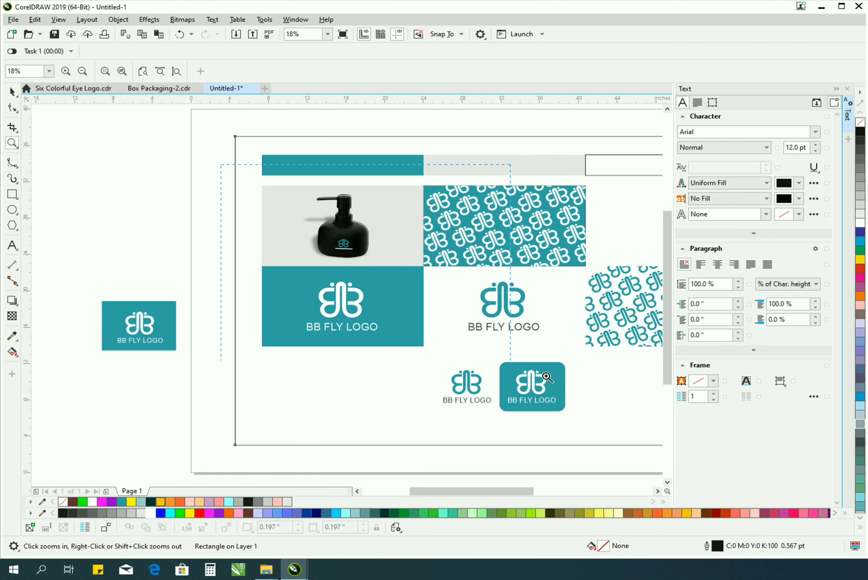
- Fill the top-right, bottom-right and bottom-left grid cells with the pale grey sampled from the dispenser's cell
click(12, 336)
click(250, 224)
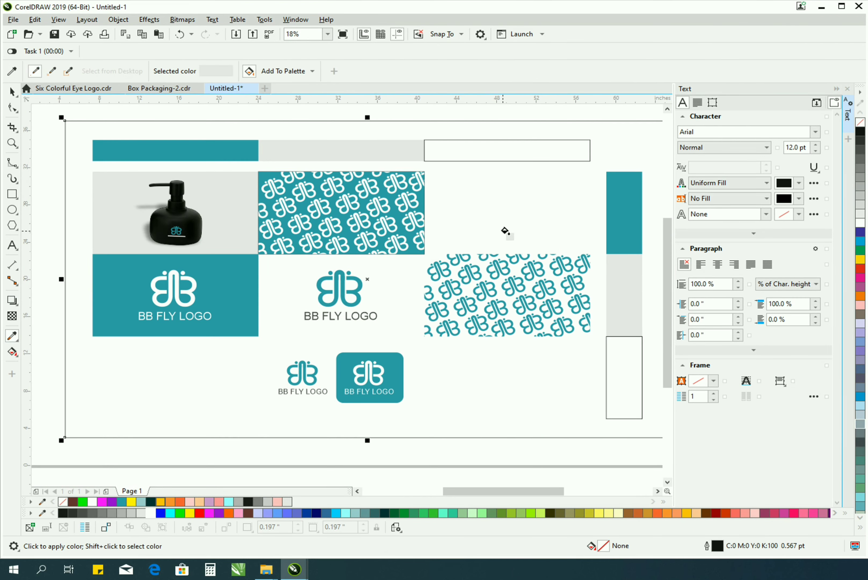
click(505, 232)
click(497, 371)
click(213, 383)
key(space)
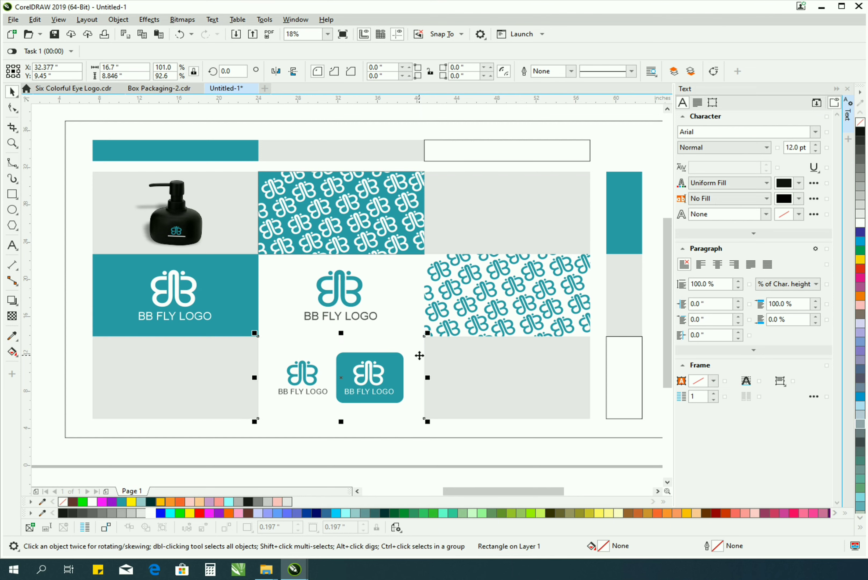
- Trace a B-Spline outline around the tapered dispenser's lid, spout and spout-side edge, following the curve towards its base
key(z)
scroll(473, 364, down, 3)
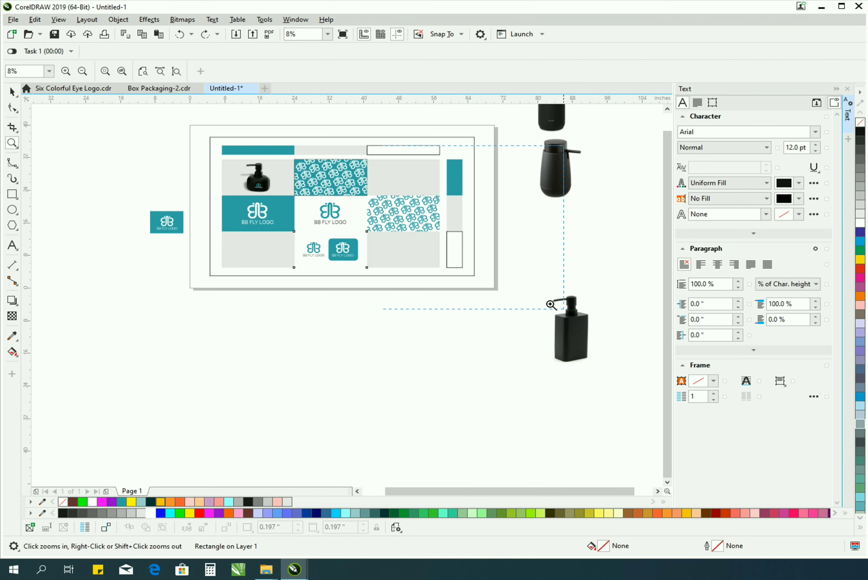
scroll(550, 304, up, 3)
key(space)
click(495, 247)
key(z)
drag(471, 165, 570, 241)
key(space)
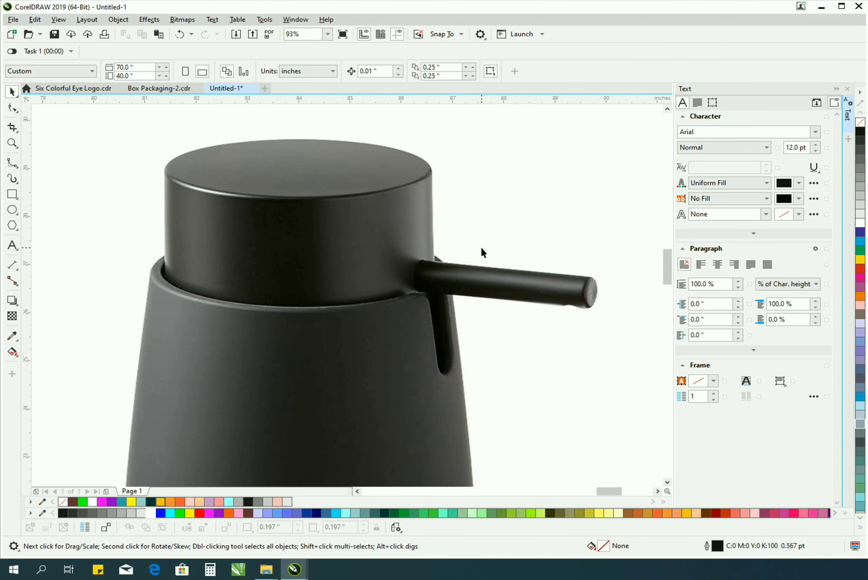
click(13, 164)
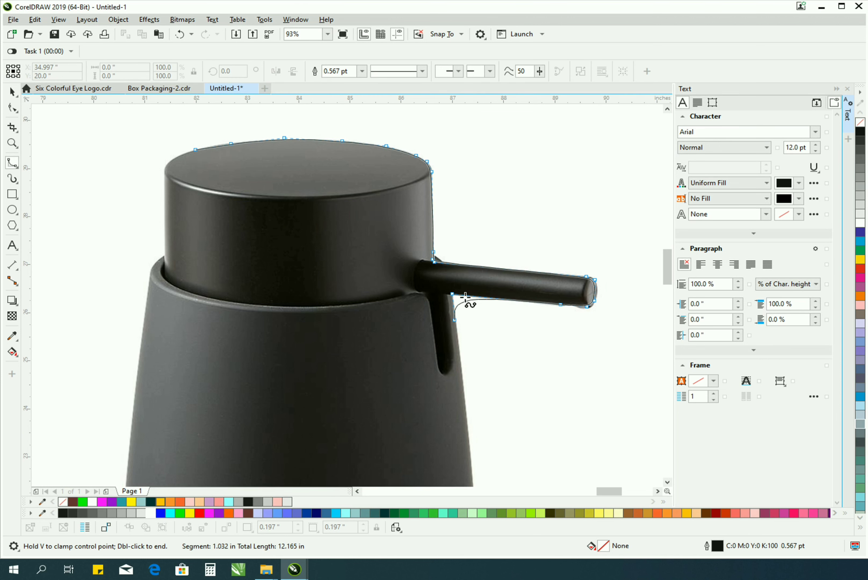
click(478, 230)
click(480, 330)
click(476, 360)
click(458, 406)
click(421, 445)
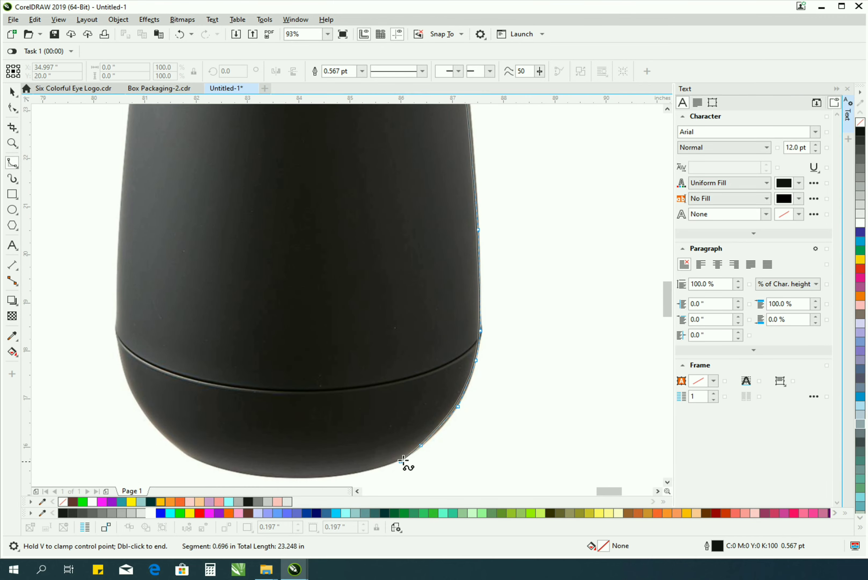
- Continue the B-Spline along the tapered dispenser's base and opposite edge, closing the outline at the lid
click(181, 446)
click(126, 381)
click(117, 325)
click(135, 280)
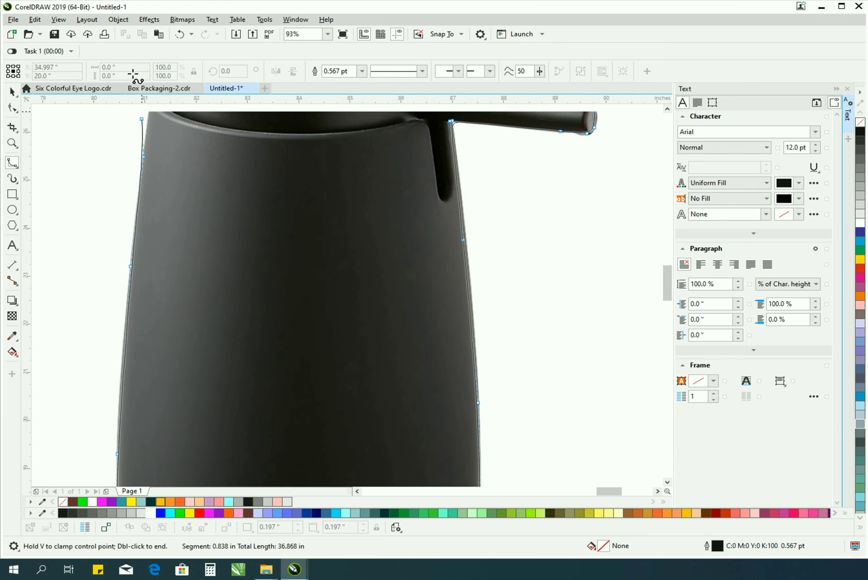
click(143, 224)
click(165, 148)
click(169, 118)
click(168, 101)
click(189, 142)
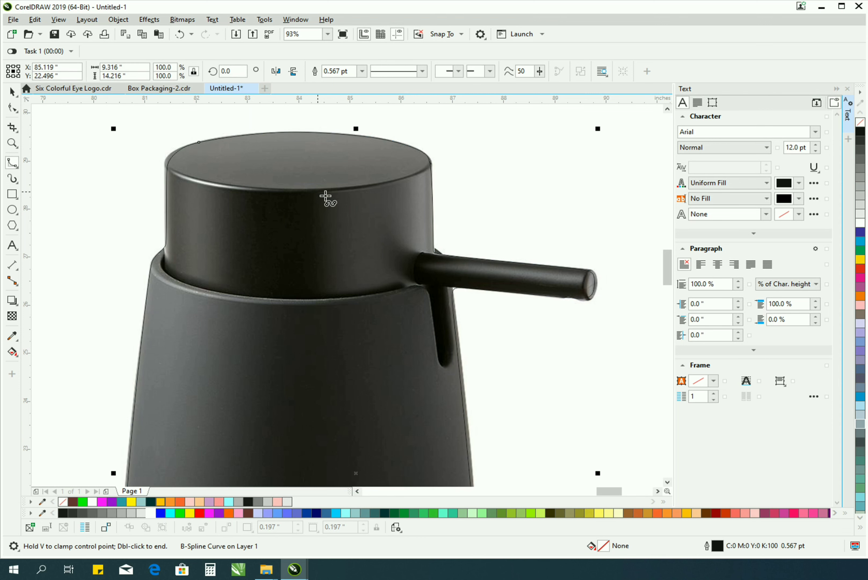
click(144, 144)
key(space)
- PowerClip the tapered dispenser photo inside its traced outline and move it over the grid's bottom-left cell
click(157, 188)
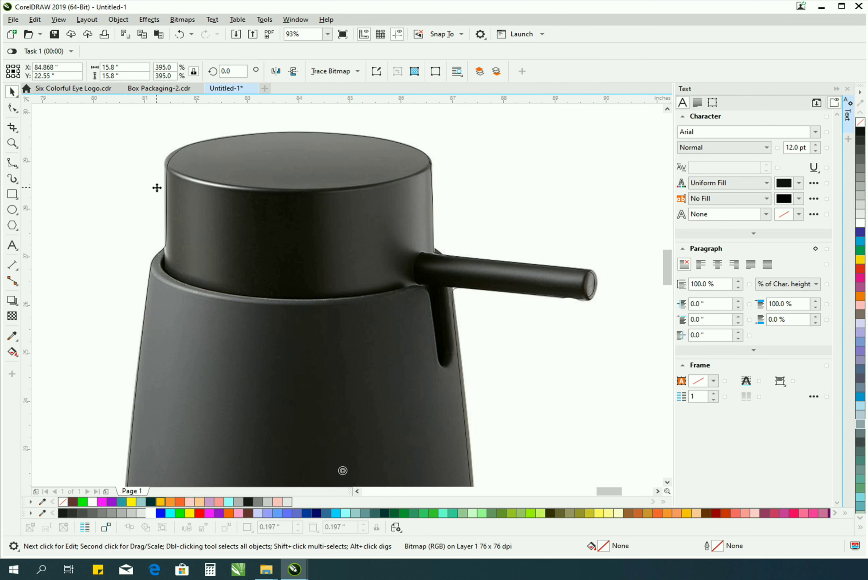
click(300, 233)
scroll(555, 209, down, 6)
drag(555, 209, 244, 254)
scroll(244, 253, up, 3)
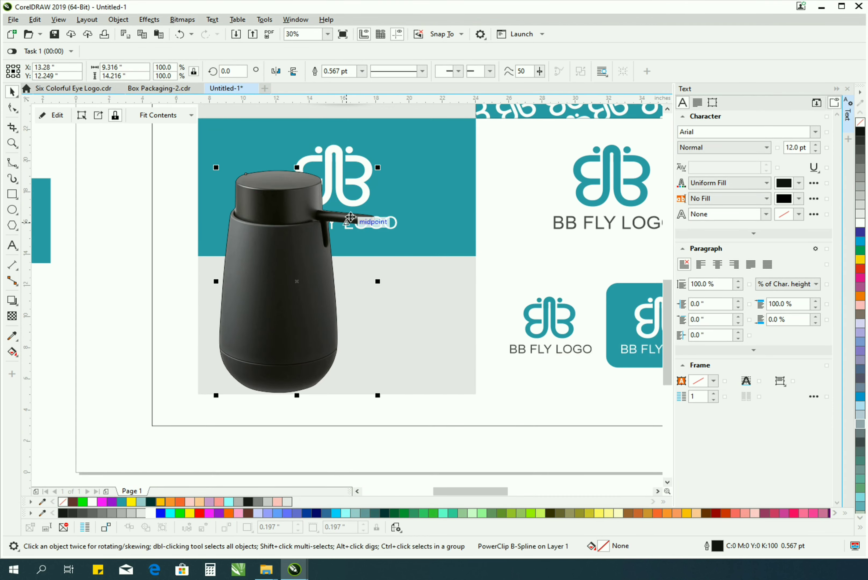
- Scale the clipped dispenser to about 4.09 × 6.24 in, and centre it in the bottom-left cell
drag(381, 174, 287, 297)
drag(265, 338, 349, 315)
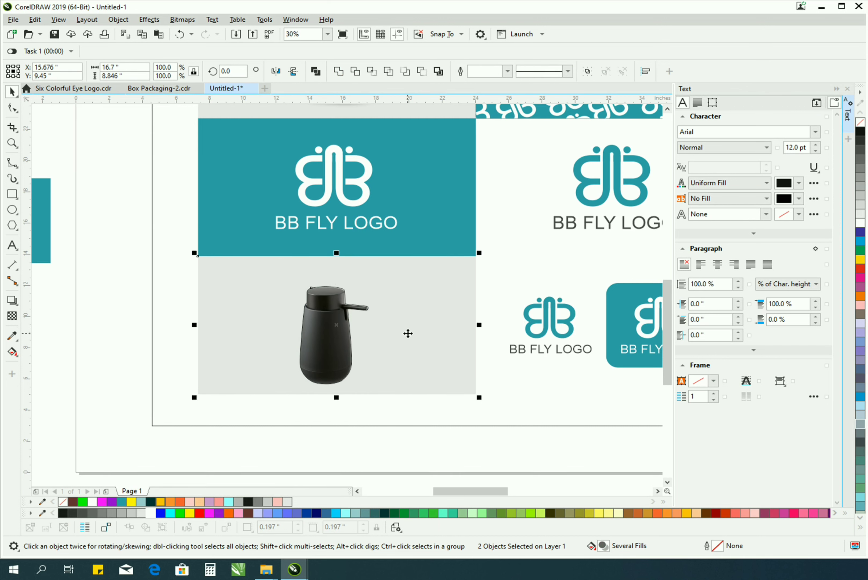
click(311, 331)
- Place a copy of the teal-and-white logo on the tapered dispenser's body and set its rotation to 0
key(z)
scroll(338, 261, down, 3)
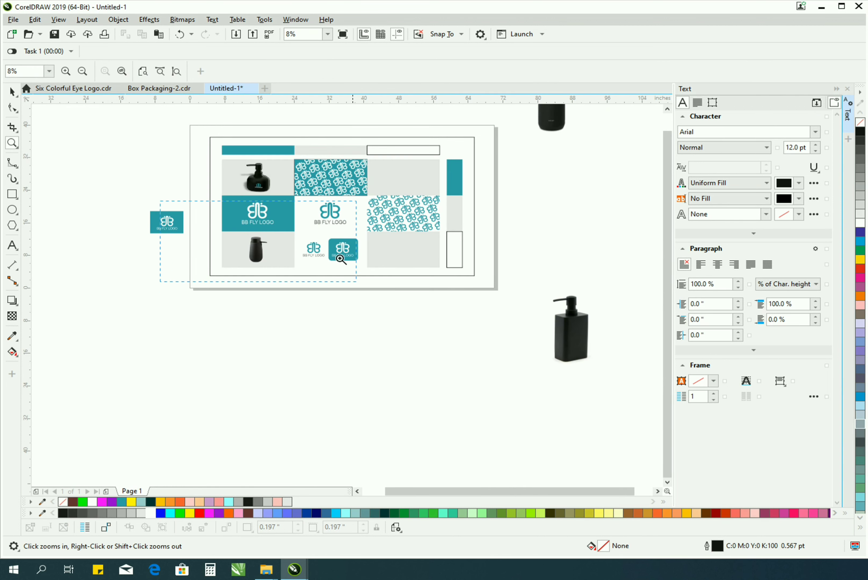
click(340, 259)
click(344, 196)
key(z)
click(345, 195)
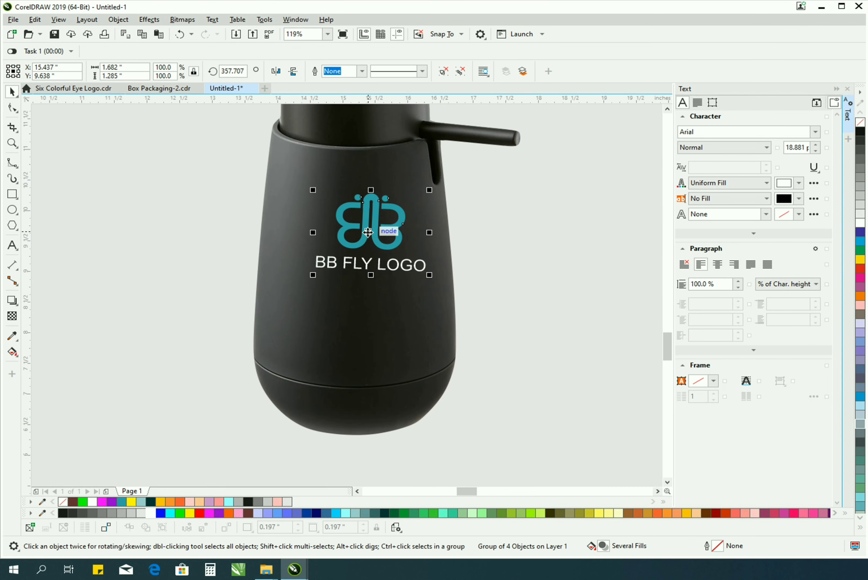
click(240, 75)
text(0)
key(Return)
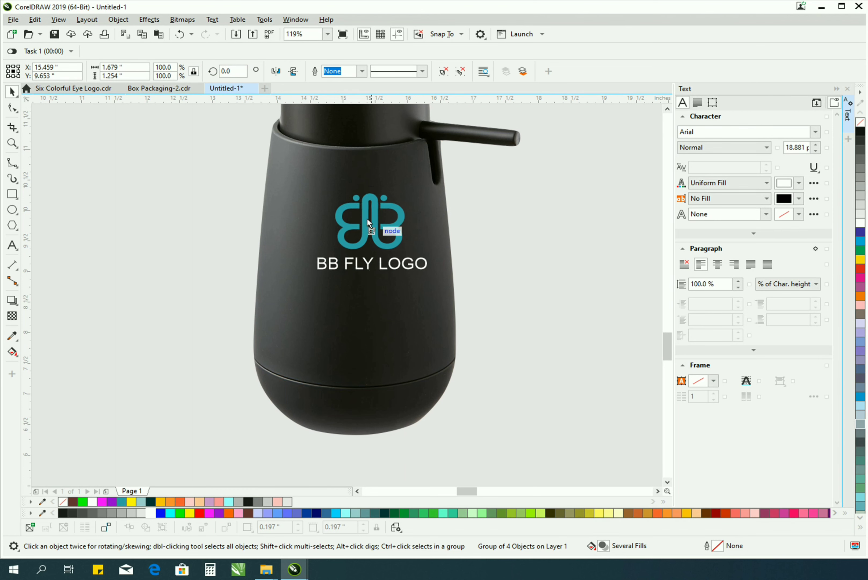
- Move the logo just above the tapered dispenser's base seam, scaling it down to about 0.93 × 0.69 in
drag(427, 279, 407, 371)
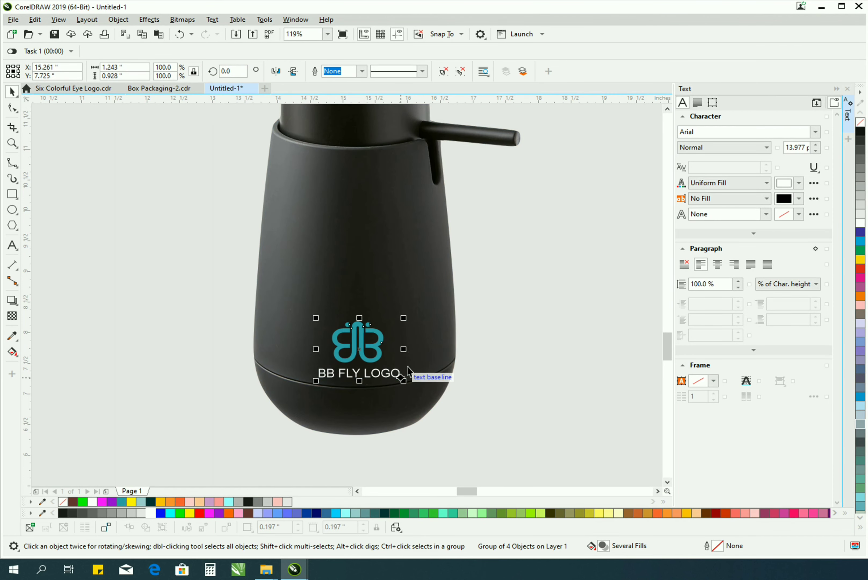
drag(406, 319, 404, 338)
key(z)
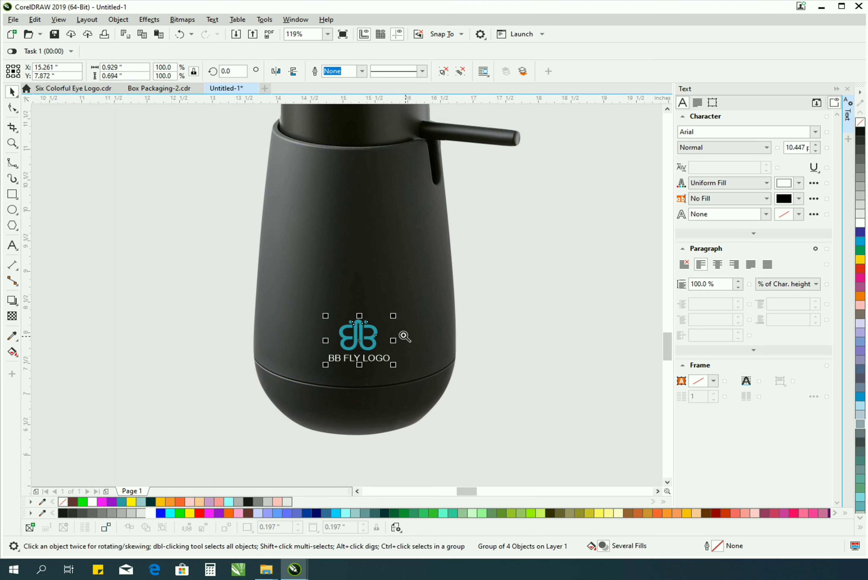
click(404, 371)
key(space)
- Add a slanted drop shadow to the tapered dispenser, cast from its base towards the logo variations cell
scroll(404, 371, down, 5)
scroll(318, 326, up, 2)
click(319, 326)
click(12, 300)
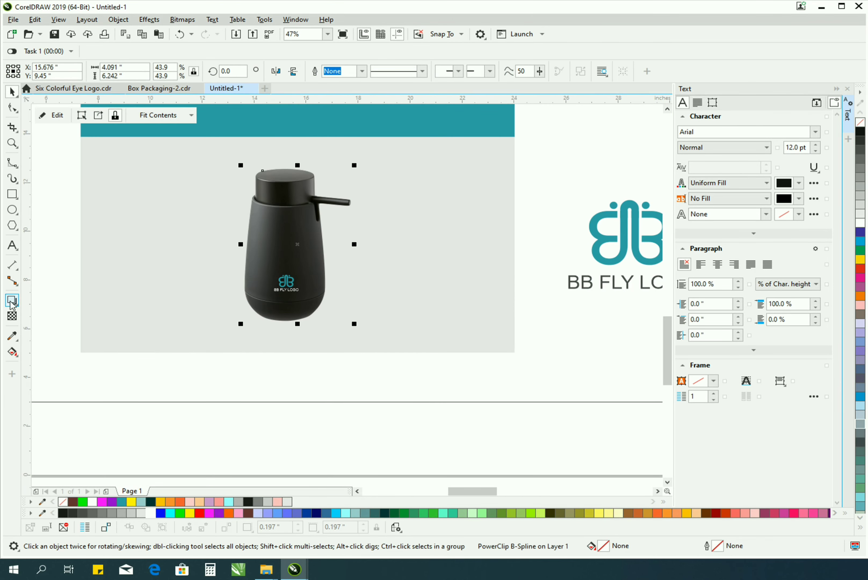
drag(298, 321, 384, 282)
key(space)
- Begin a B-Spline outline on the rectangular dispenser, tracing the spout and the spout-side edge of the pump down to the shoulder
key(z)
scroll(290, 289, down, 4)
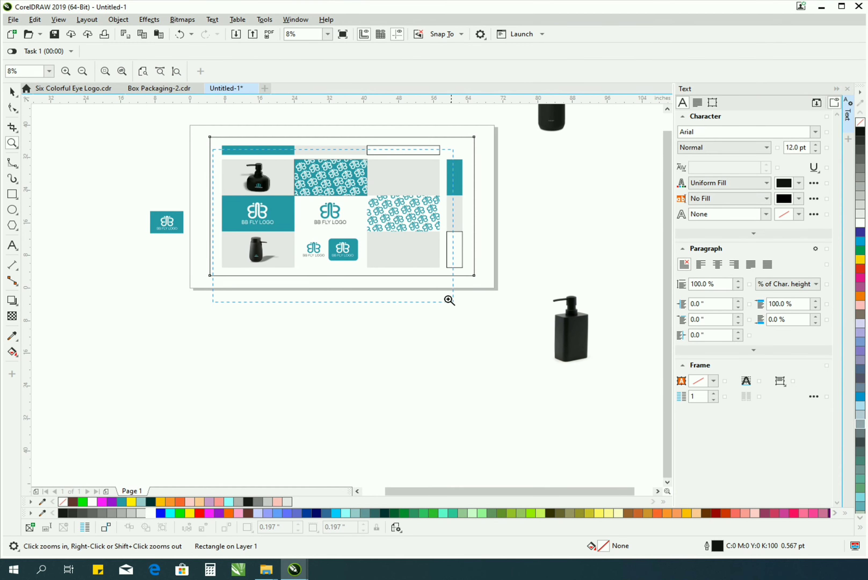
drag(449, 300, 627, 362)
key(Tab)
drag(559, 296, 559, 295)
drag(232, 164, 507, 304)
click(13, 163)
click(307, 174)
click(248, 181)
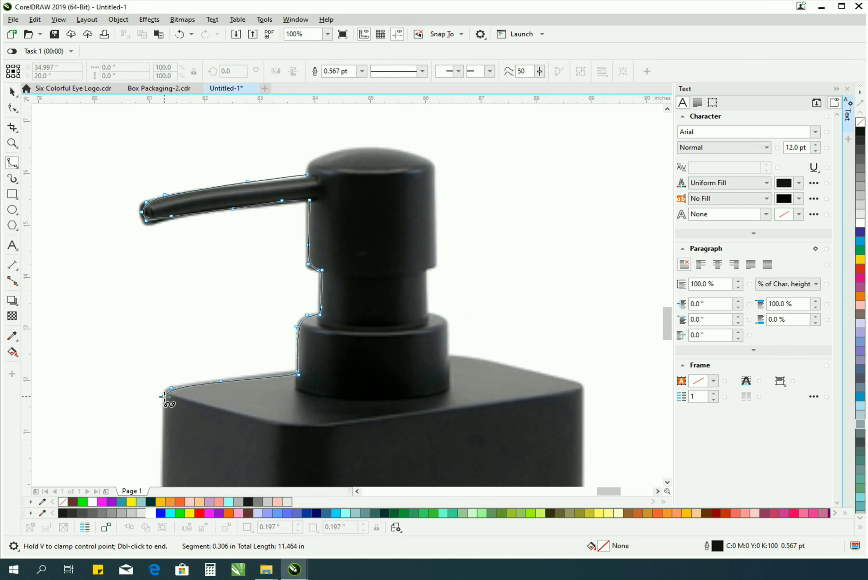
- Continue the B-Spline down the rectangular dispenser's spout-side edge and along its base to the opposite bottom corner
scroll(164, 396, down, 10)
click(163, 470)
click(160, 396)
click(174, 417)
click(261, 450)
click(326, 454)
click(406, 437)
click(539, 417)
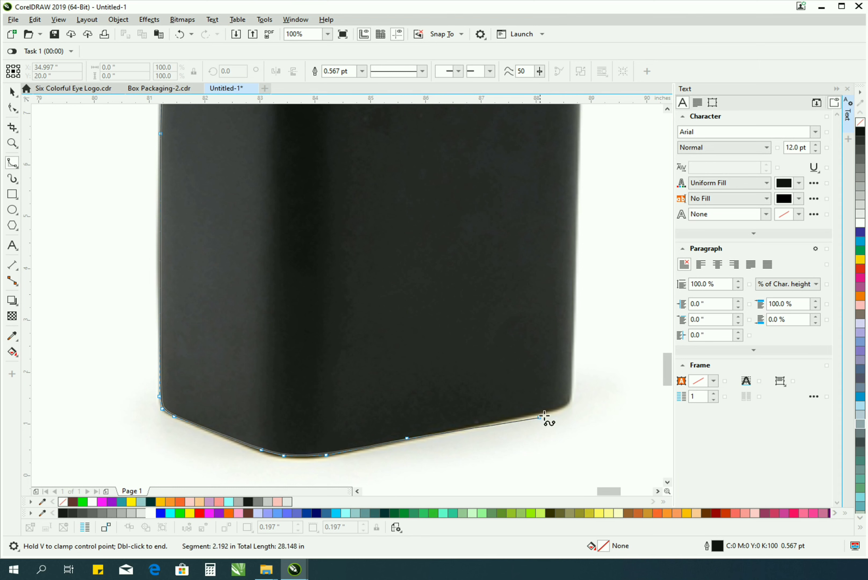
click(571, 392)
- Trace up the rectangular dispenser's remaining side, shoulder, collar and pump head, completing the outline around the top
scroll(568, 130, up, 8)
click(577, 169)
click(524, 155)
click(480, 143)
click(458, 140)
click(446, 143)
scroll(447, 166, up, 1)
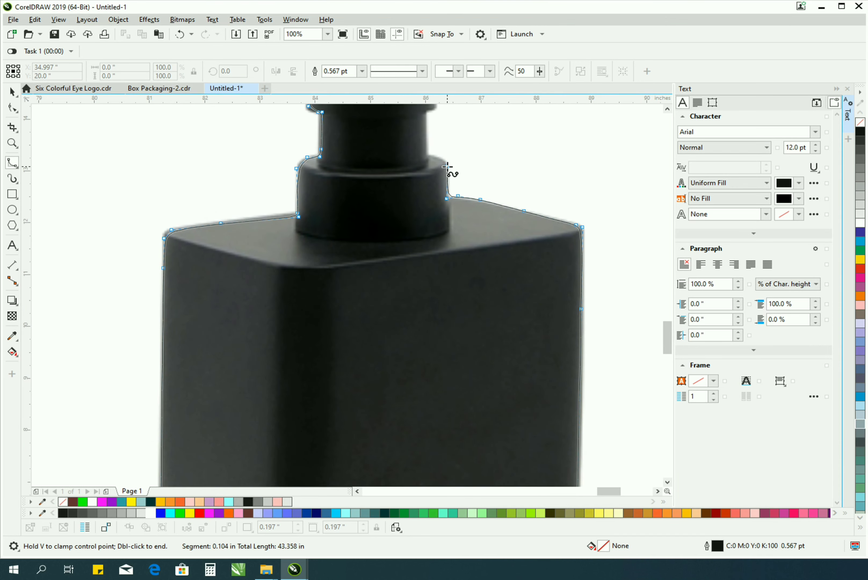
click(447, 166)
scroll(430, 158, up, 2)
click(437, 182)
scroll(436, 106, up, 1)
click(434, 143)
click(424, 111)
click(399, 104)
scroll(373, 108, up, 1)
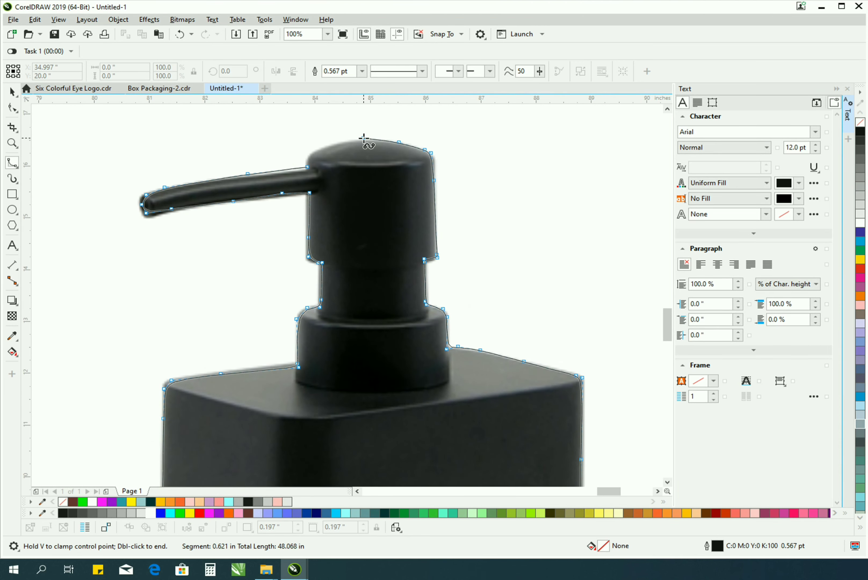
double_click(364, 138)
- Save the drawing and PowerClip the rectangular dispenser photo inside its traced outline
key(space)
click(396, 206)
key(ctrl+s)
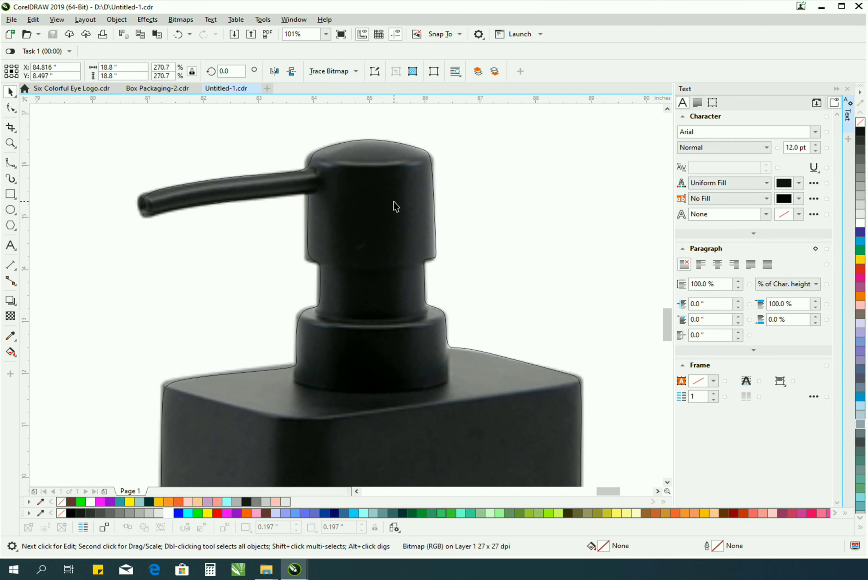
click(395, 207)
click(514, 166)
scroll(519, 261, down, 5)
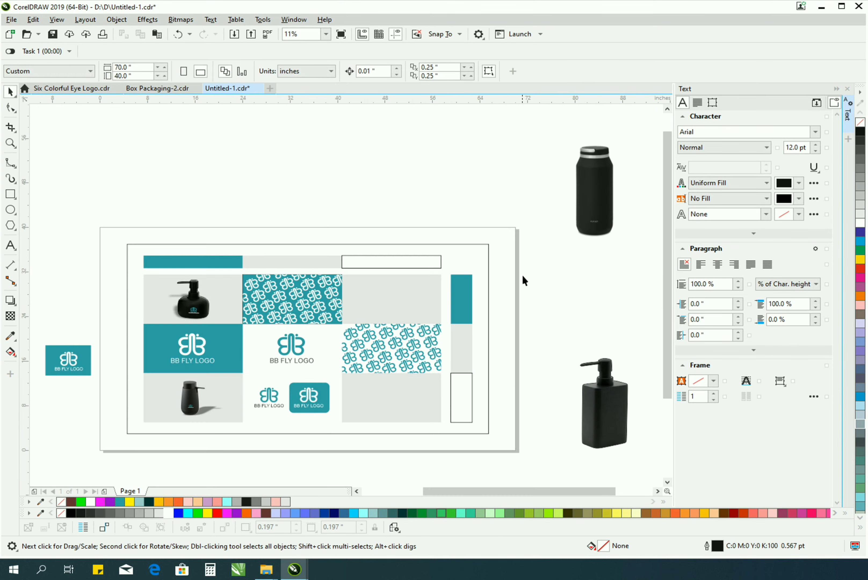
- Move the clipped rectangular dispenser into the bottom-right grey cell, scale it down to fit and centre it there
drag(605, 407, 471, 390)
scroll(471, 390, up, 2)
drag(503, 232, 482, 351)
drag(416, 388, 368, 313)
scroll(419, 320, up, 2)
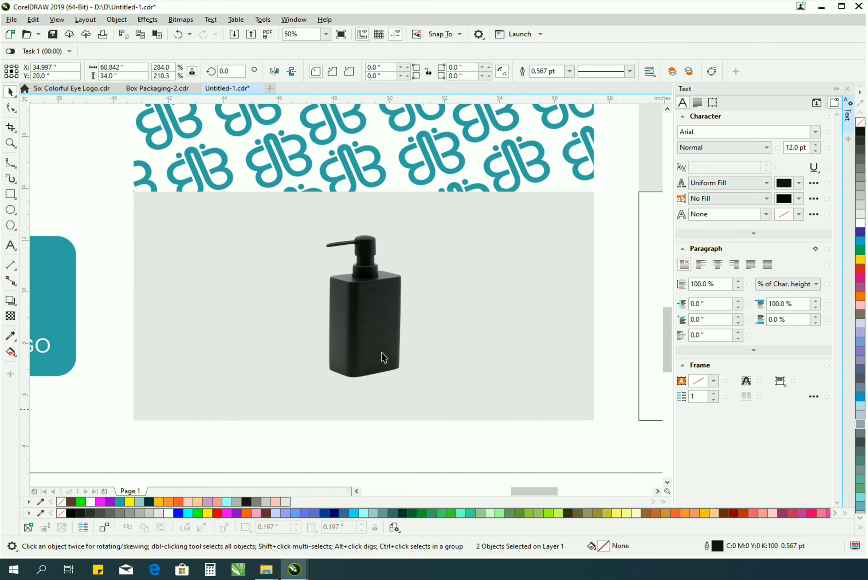
key(ctrl+z)
scroll(458, 321, down, 2)
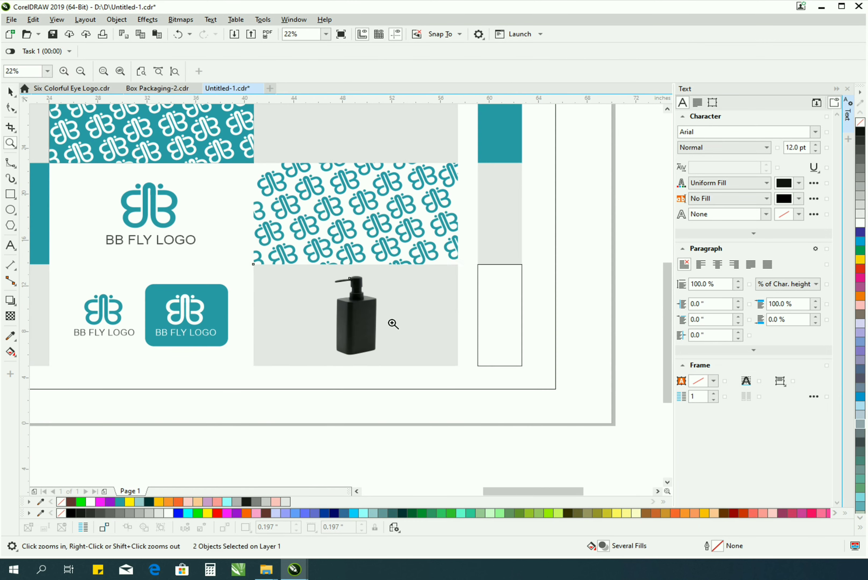
key(Escape)
scroll(463, 467, down, 1)
scroll(244, 347, up, 1)
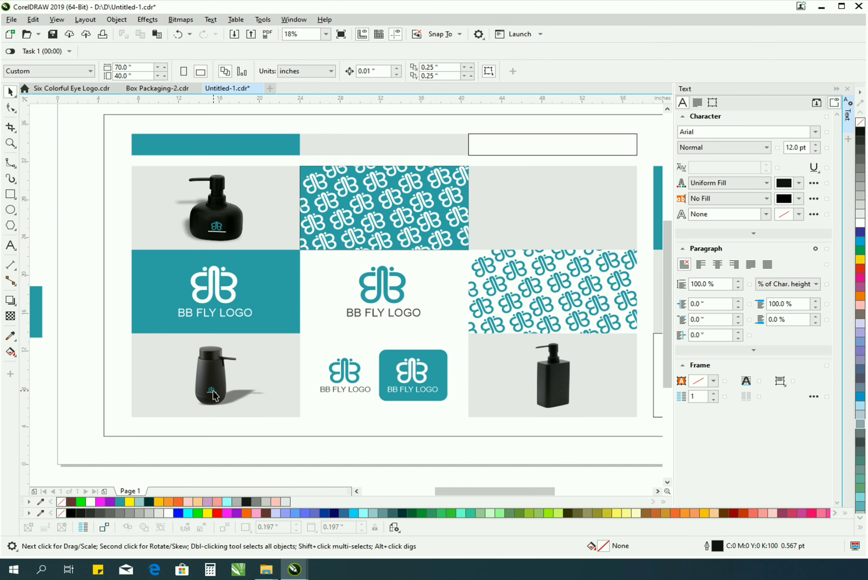
- Place a logo copy on the rectangular dispenser's front face and distort it with an Envelope to match the face's perspective
key(z)
drag(513, 332, 609, 412)
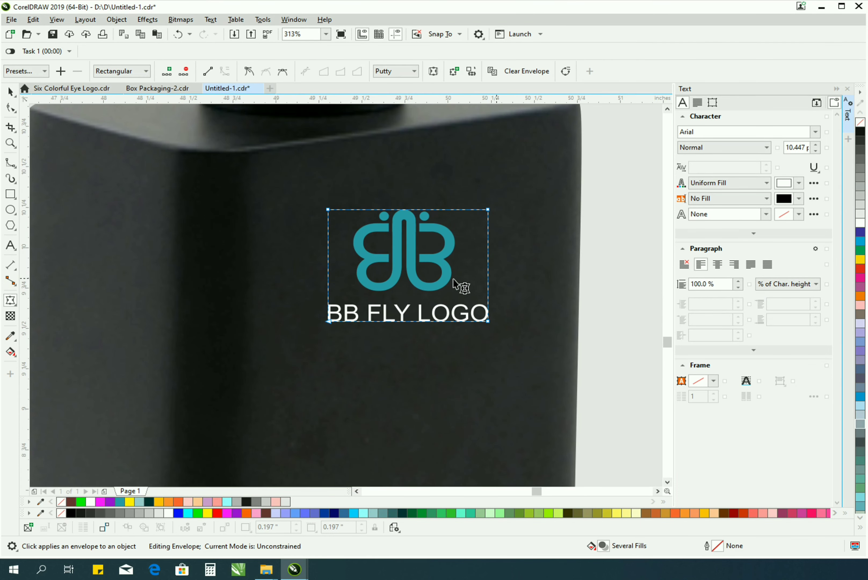
drag(536, 350, 290, 192)
drag(487, 209, 484, 191)
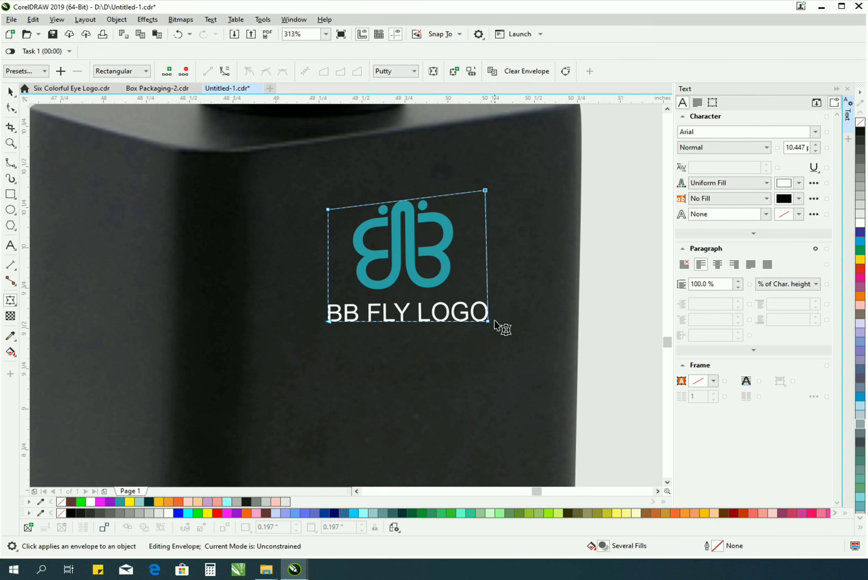
drag(488, 321, 491, 285)
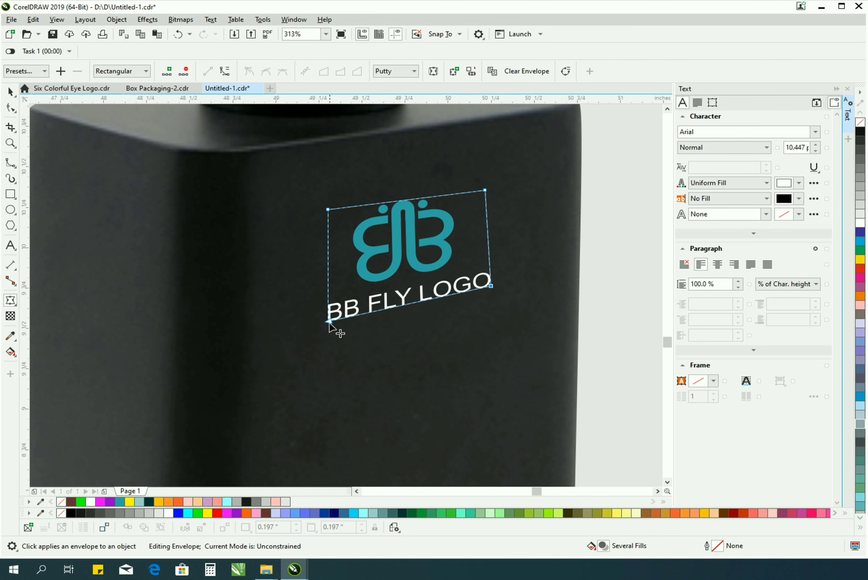
drag(332, 320, 339, 329)
key(z)
key(F3)
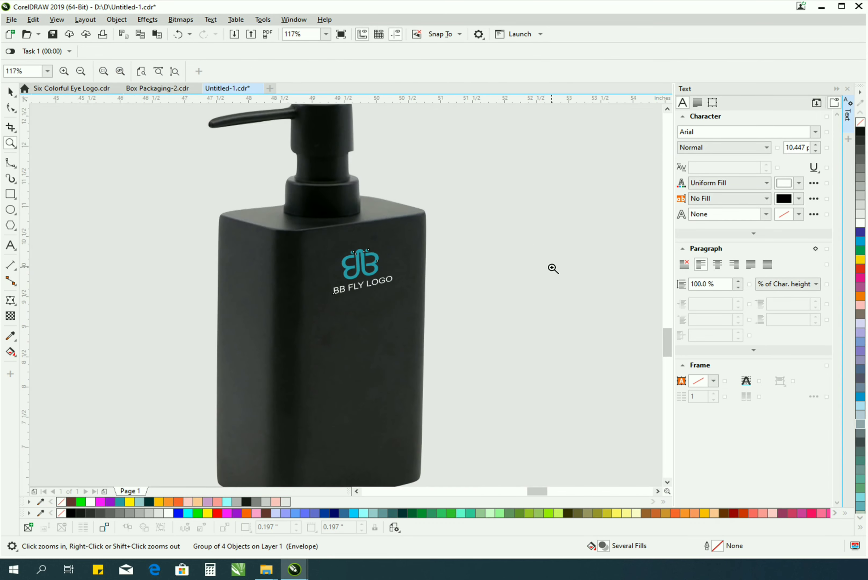
key(space)
key(F4)
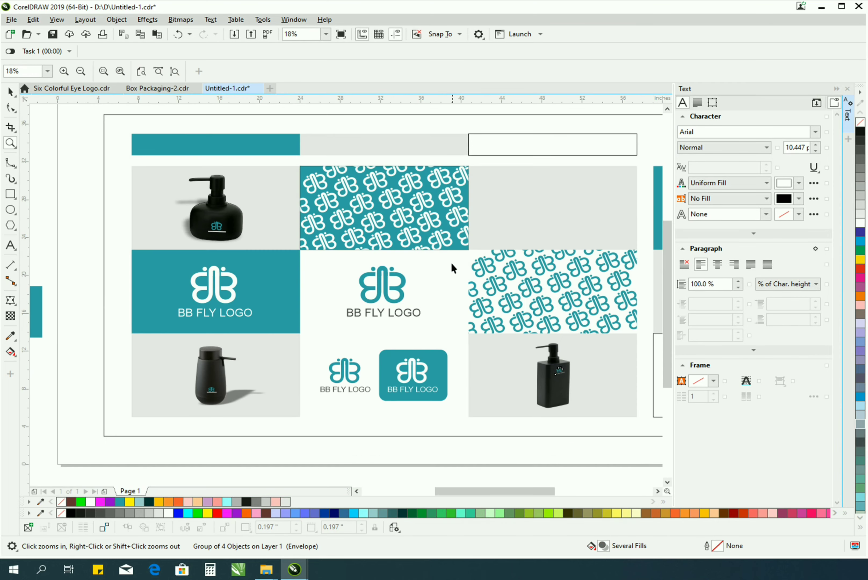
- Trace the black bottle's outline with a B-Spline from the lid's top over the right shoulder and down the side to the base curve
drag(571, 157, 569, 366)
key(z)
drag(500, 229, 577, 300)
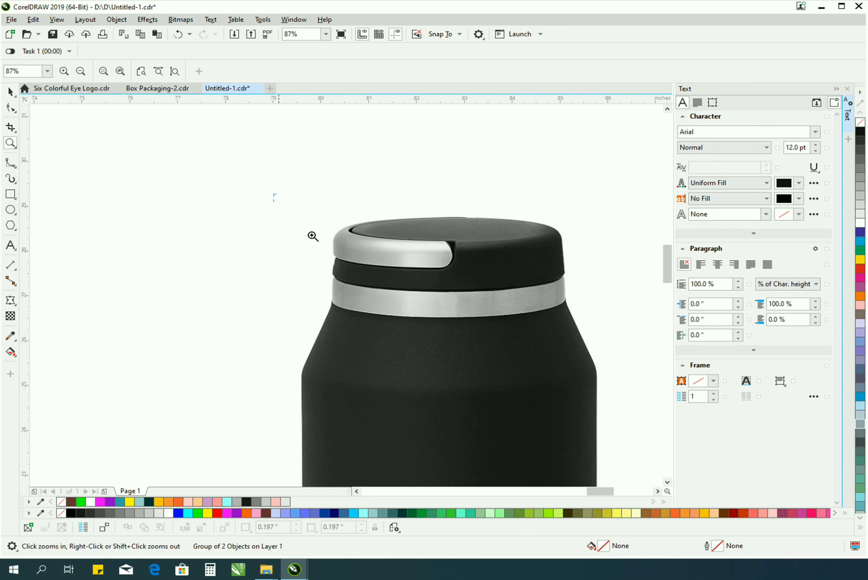
key(F3)
drag(506, 235, 563, 283)
key(F5)
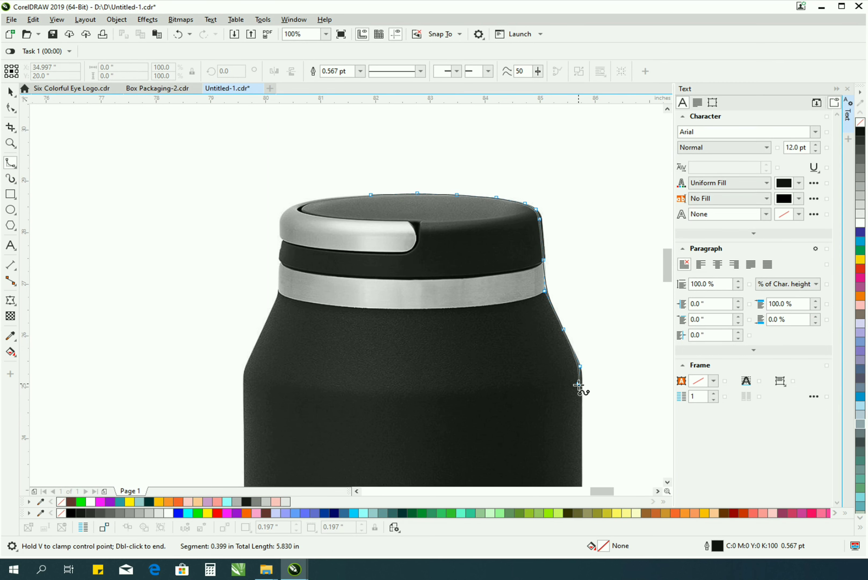
scroll(580, 411, down, 10)
click(576, 475)
click(575, 399)
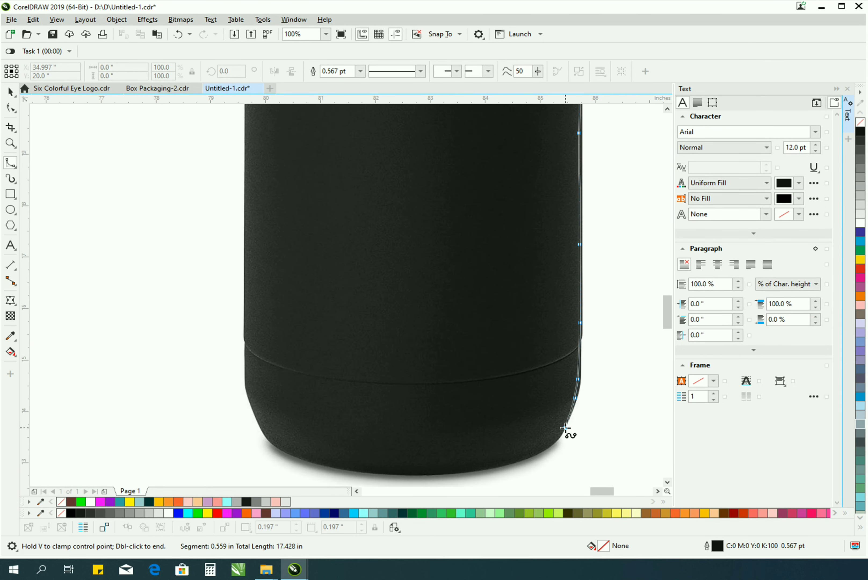
- Continue the bottle outline up its left side, shoulder, neck band and lid, closing it at the starting point
scroll(266, 437, up, 10)
click(247, 385)
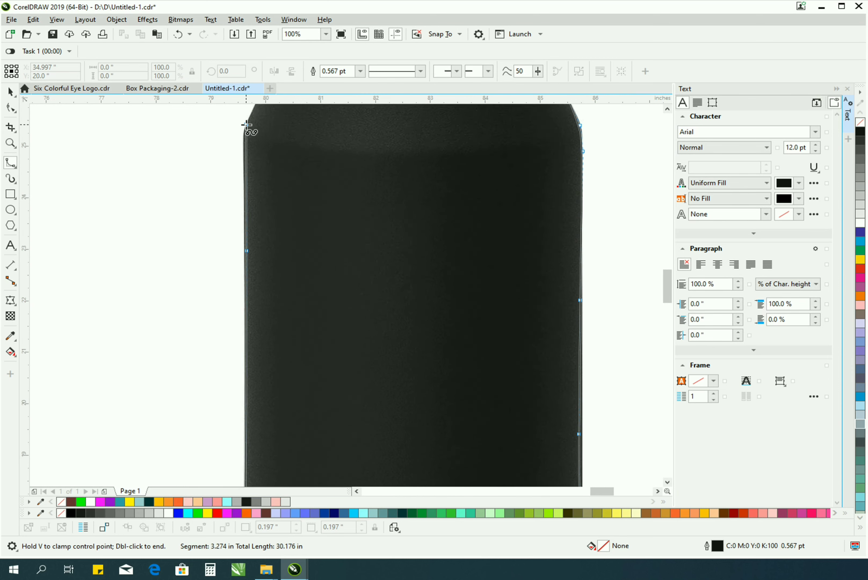
click(244, 271)
click(271, 207)
click(281, 187)
click(284, 130)
scroll(285, 130, up, 1)
click(374, 136)
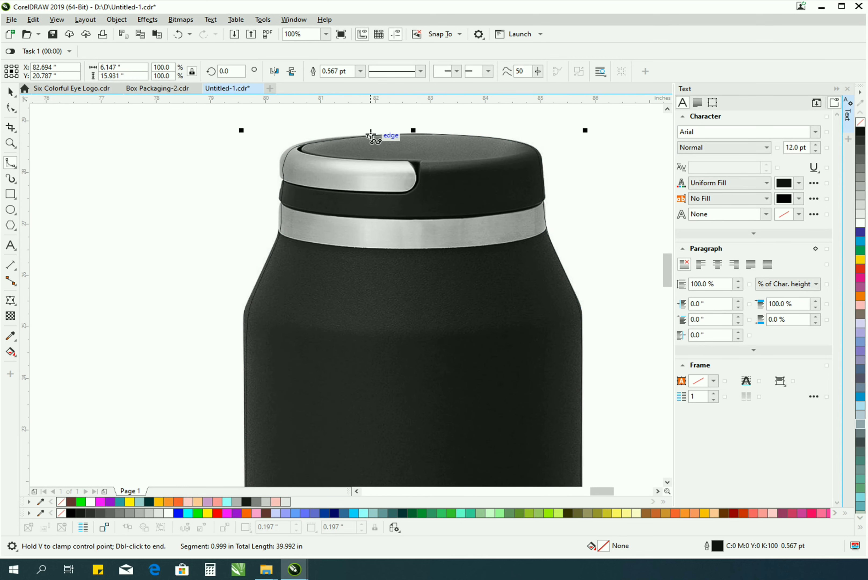
- PowerClip the bottle photo inside its traced outline and remove the container's outline stroke
key(space)
click(329, 208)
click(434, 248)
key(F4)
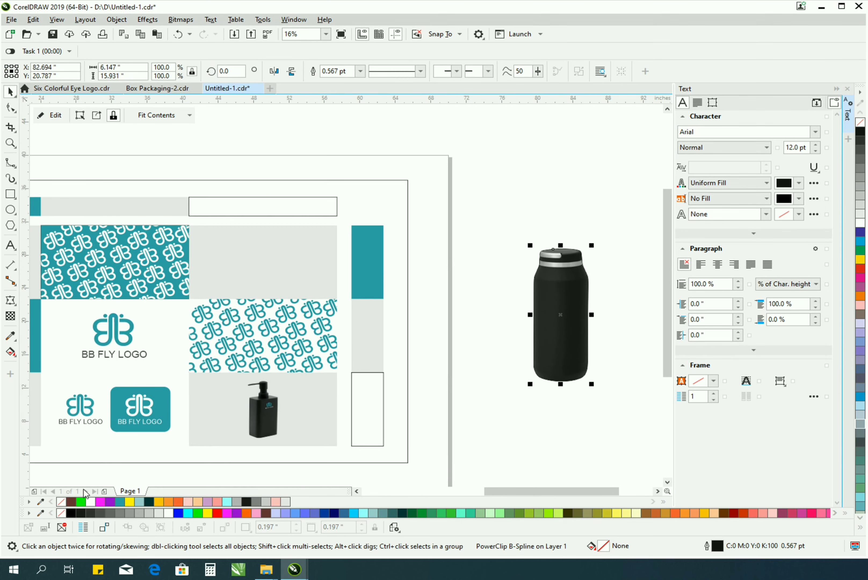
key(Escape)
- Move the clipped bottle into the empty top-right grey cell, scale it down to fit and centre it there
drag(549, 339, 326, 314)
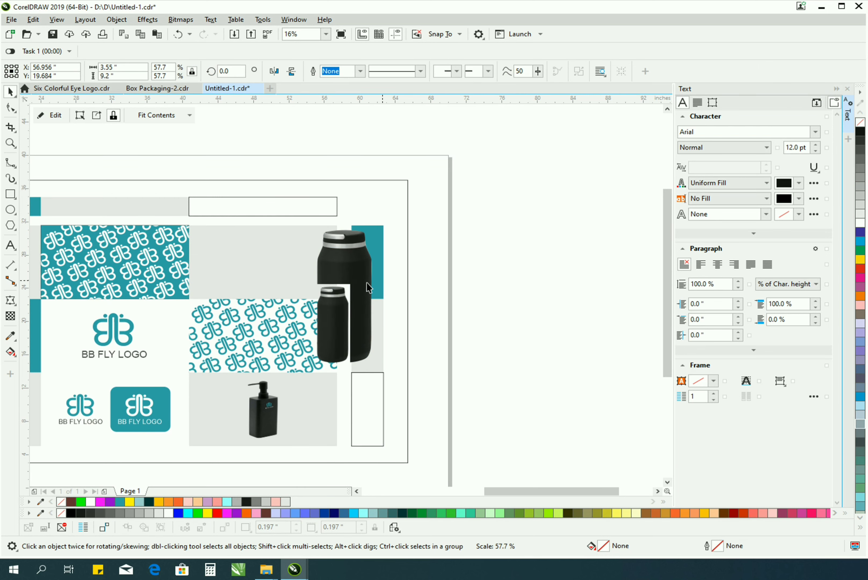
key(Escape)
scroll(378, 276, up, 3)
click(366, 224)
drag(374, 156, 361, 177)
shift+click(425, 209)
- Add a perspective drop shadow to the rectangular dispenser, cast from its base and falling behind its left side
key(z)
right_click(380, 240)
key(space)
click(261, 405)
key(shift+F2)
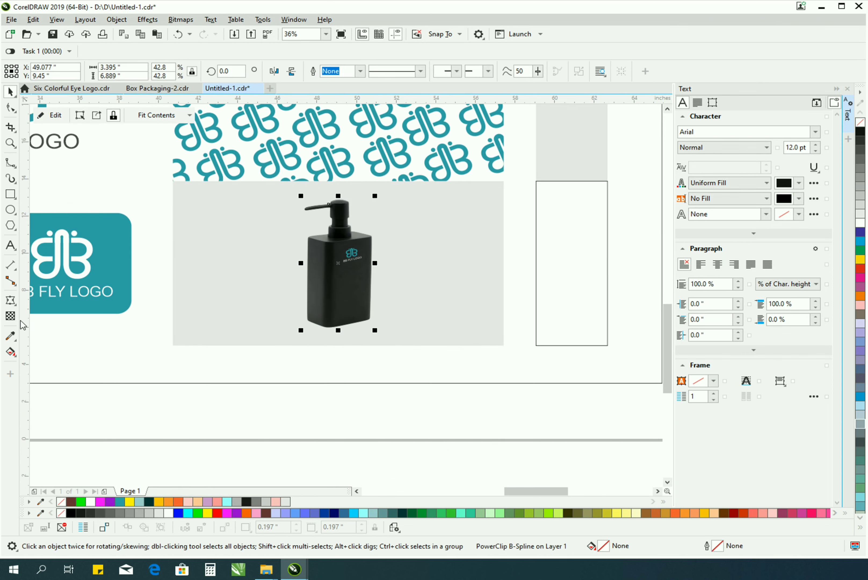
click(17, 309)
click(52, 300)
drag(337, 327, 373, 246)
key(space)
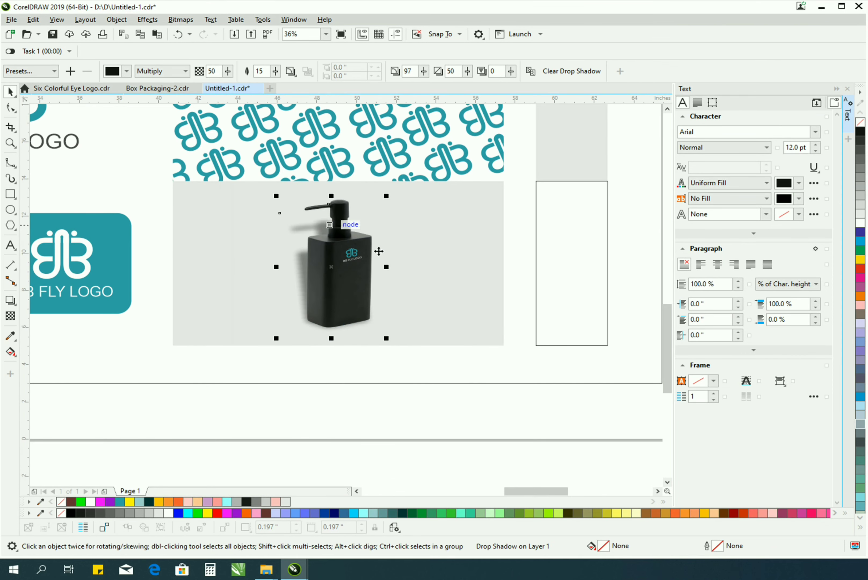
- Add a perspective drop shadow to the bottle, cast from its base towards the lower right
key(z)
right_click(201, 221)
drag(202, 221, 315, 321)
key(space)
click(354, 332)
click(10, 300)
drag(402, 388, 430, 368)
key(space)
- Place a teal-and-white BB FLY LOGO copy on the bottle and centre it on the upper part of its front
key(F3)
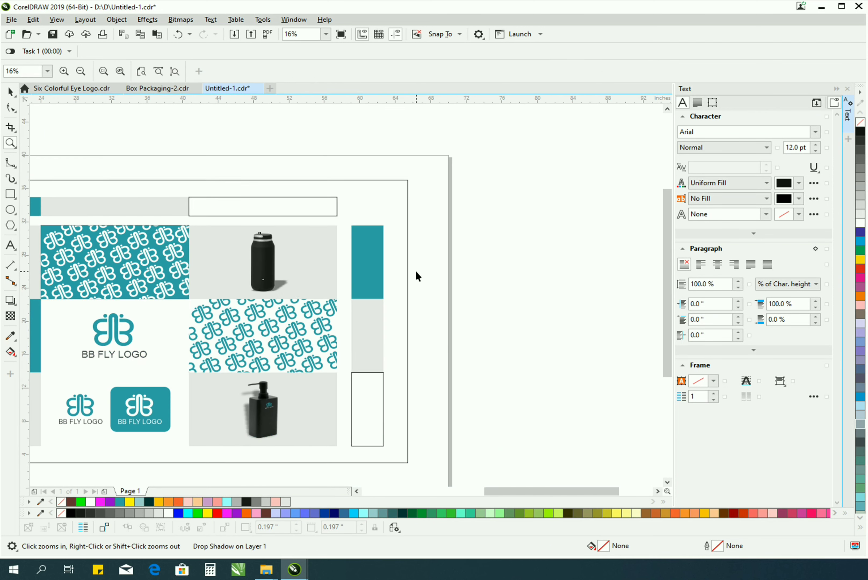
key(z)
right_click(271, 410)
key(space)
scroll(178, 382, up, 2)
click(456, 208)
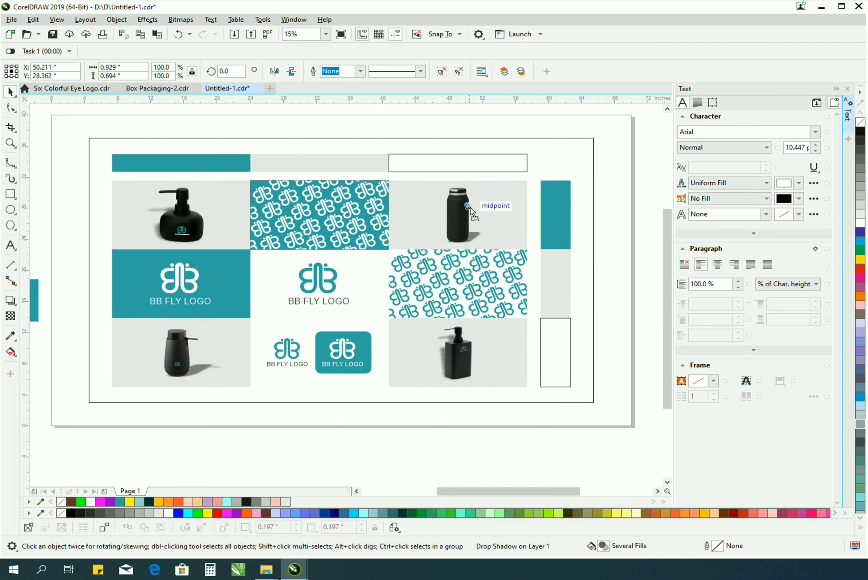
key(z)
drag(479, 228, 480, 228)
key(space)
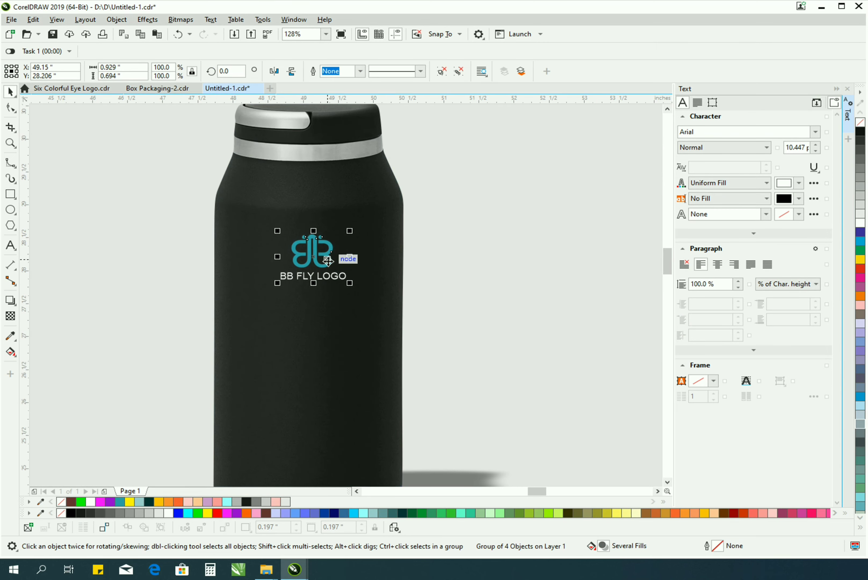
scroll(327, 265, up, 4)
scroll(364, 313, down, 8)
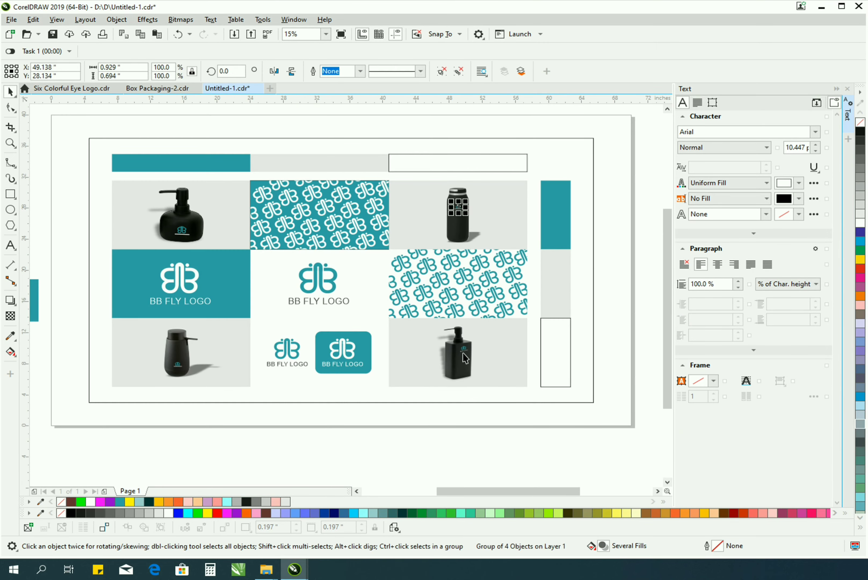
- Fill the unfilled end blocks of the horizontal and vertical colour strips with light grey RGB 245, 245, 245
key(z)
scroll(250, 149, up, 1)
key(space)
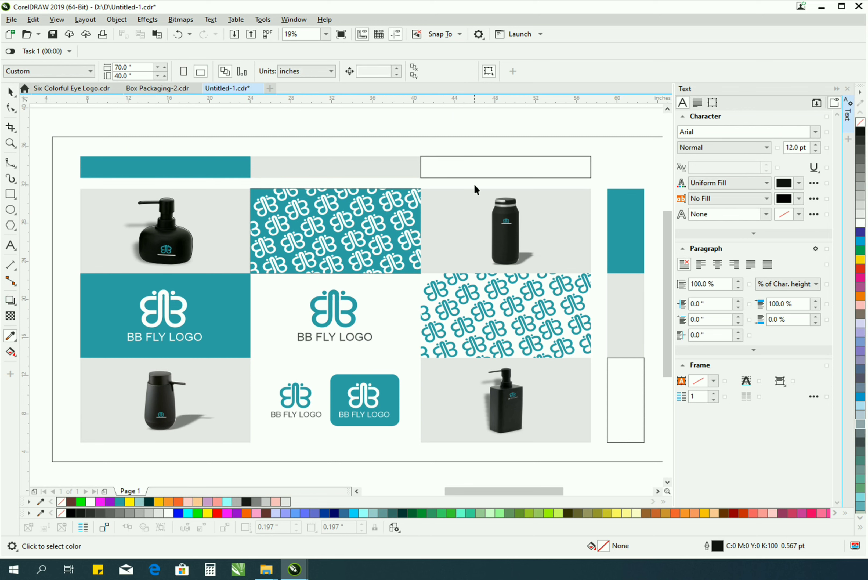
click(475, 178)
click(167, 513)
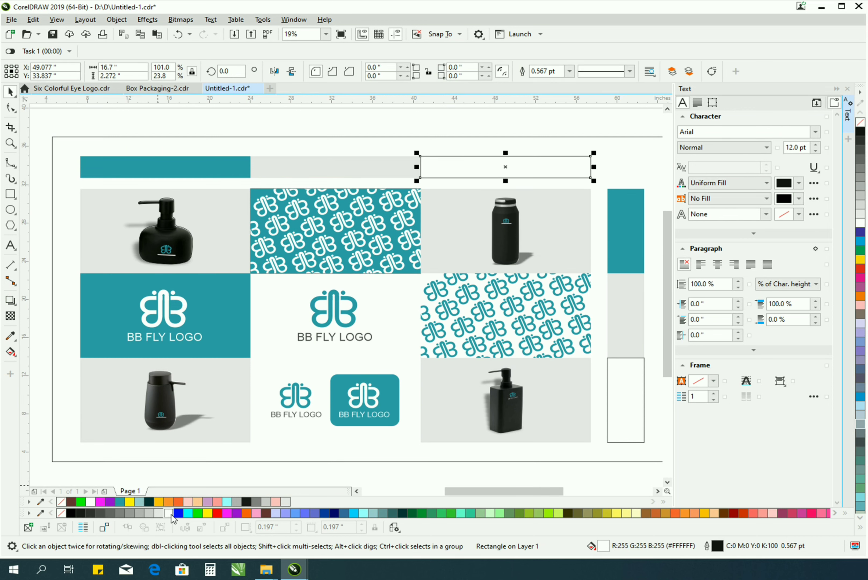
double_click(624, 549)
click(297, 186)
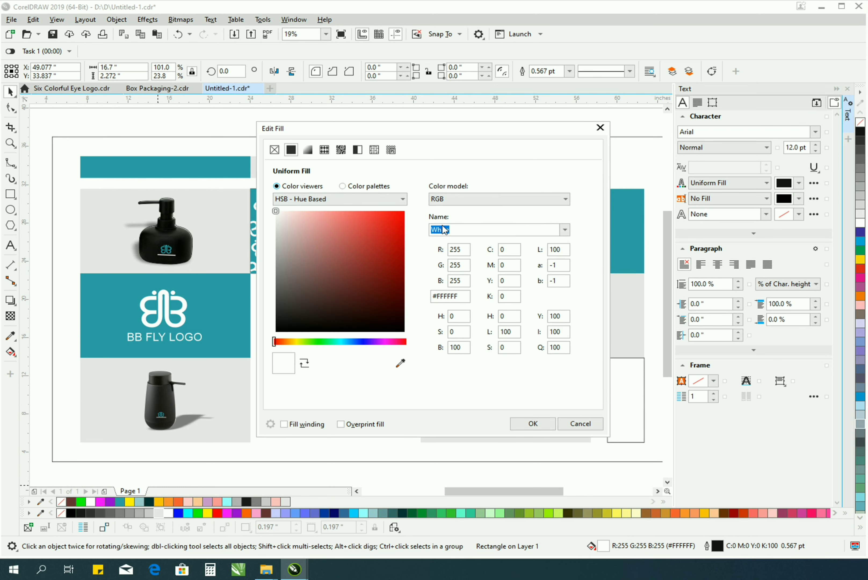
text(245)
key(Tab)
text(245)
key(Tab)
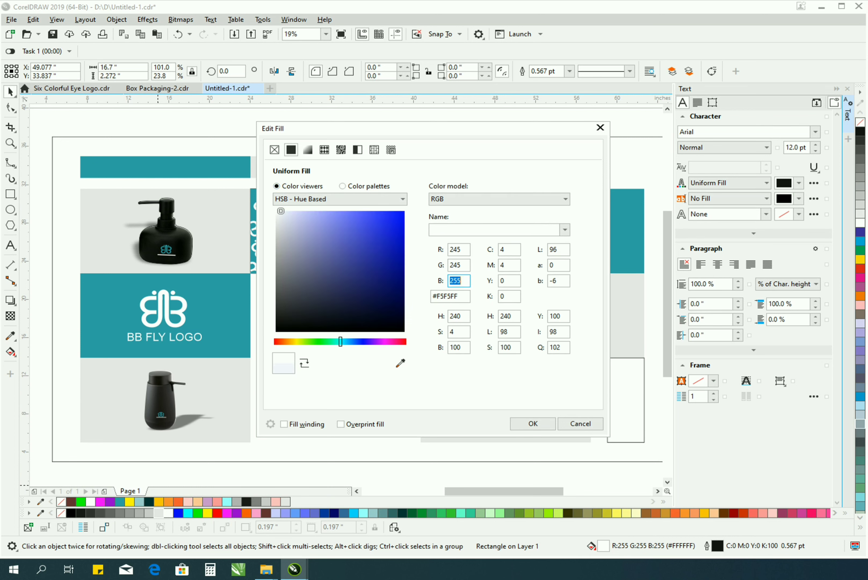
text(245)
key(Tab)
key(Return)
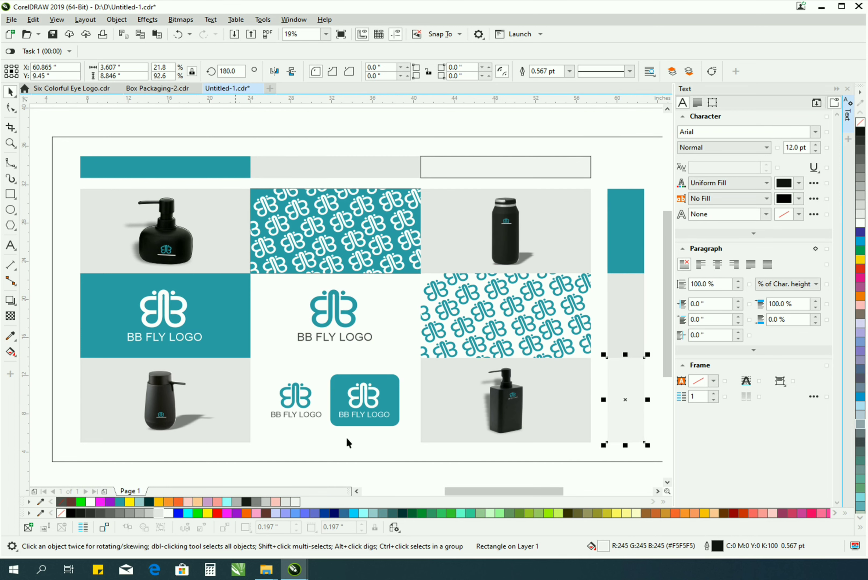
- Fill the end blocks of both colour strips with black and remove the outline of the horizontal strip's block
click(71, 513)
click(533, 166)
key(ctrl+r)
right_click(61, 513)
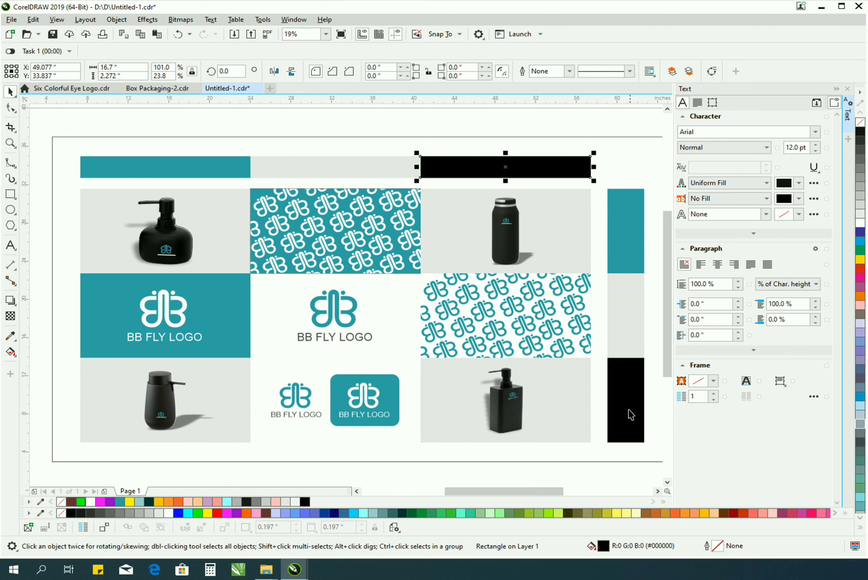
- Select all the artwork inside the sheet frame and remove its outlines
scroll(249, 144, down, 1)
drag(78, 130, 598, 407)
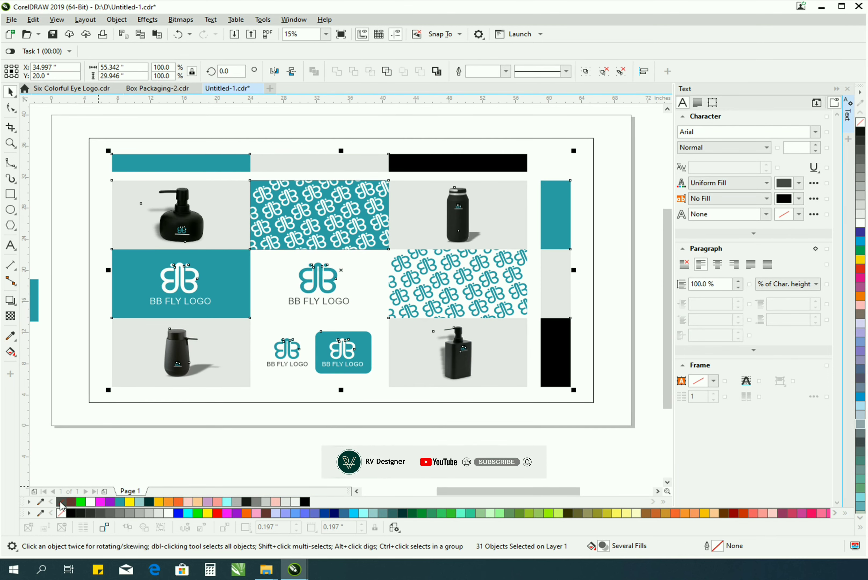
key(z)
drag(407, 317, 469, 357)
right_click(385, 288)
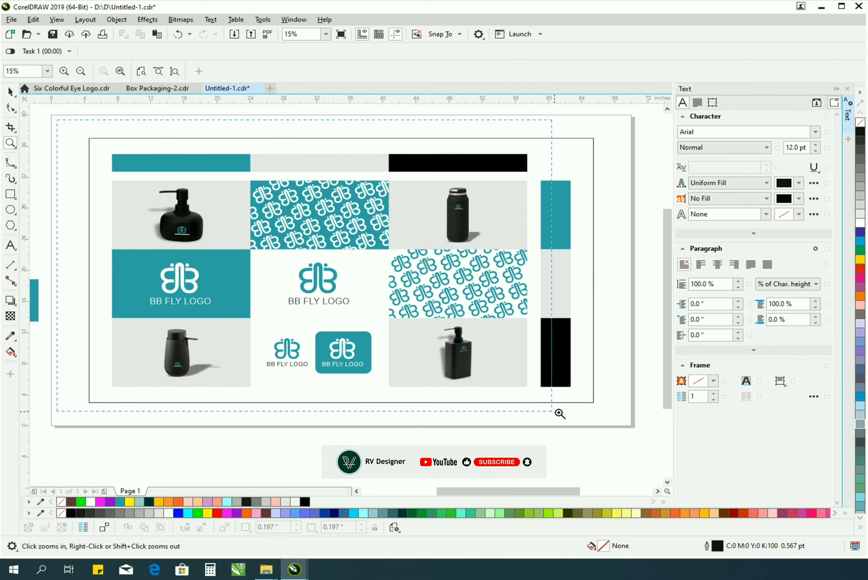
- Fill the three grey dispenser cells with peach RGB 255, 204, 153
drag(559, 413, 559, 413)
click(173, 229)
key(ctrl+r)
click(172, 378)
key(ctrl+r)
click(474, 378)
key(ctrl+r)
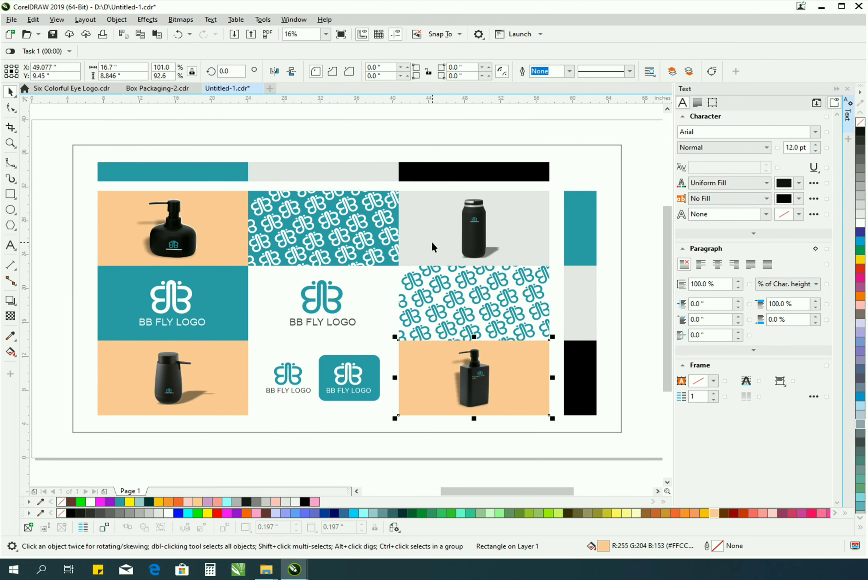
- Repeat the peach fill on the bottle's cell and on the grey middle blocks of both colour strips
click(432, 247)
key(ctrl+r)
click(320, 174)
key(ctrl+r)
click(585, 306)
key(ctrl+r)
click(514, 455)
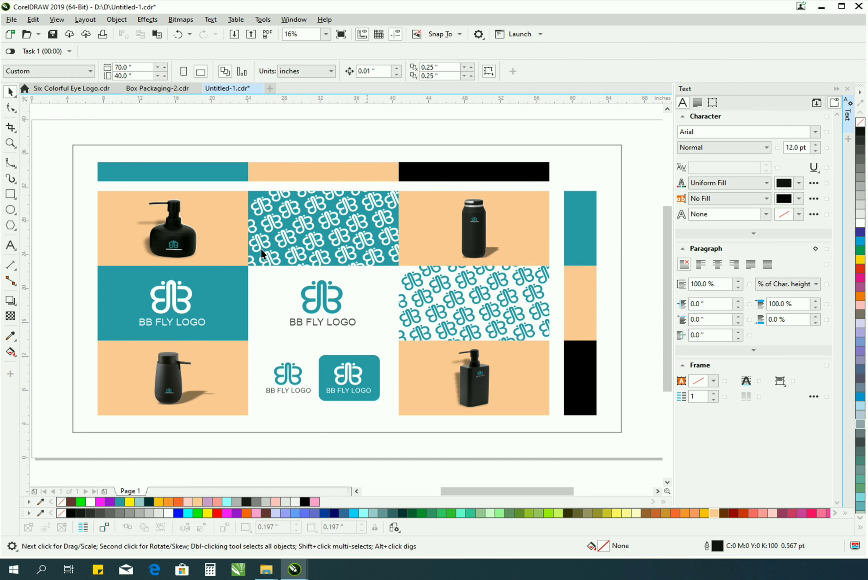
- Recolour the three dispenser cells with the lighter peach tint RGB 255, 234, 213
click(126, 196)
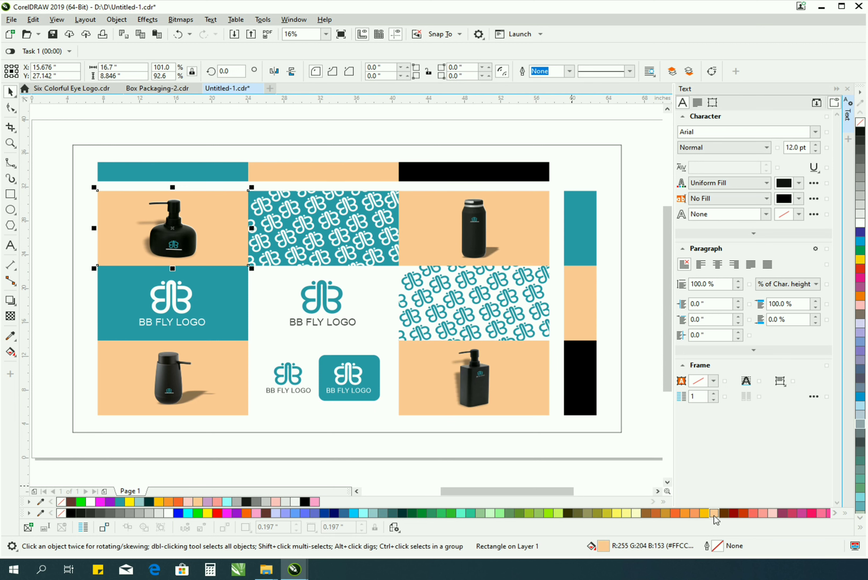
drag(714, 515, 748, 532)
click(232, 371)
key(ctrl+r)
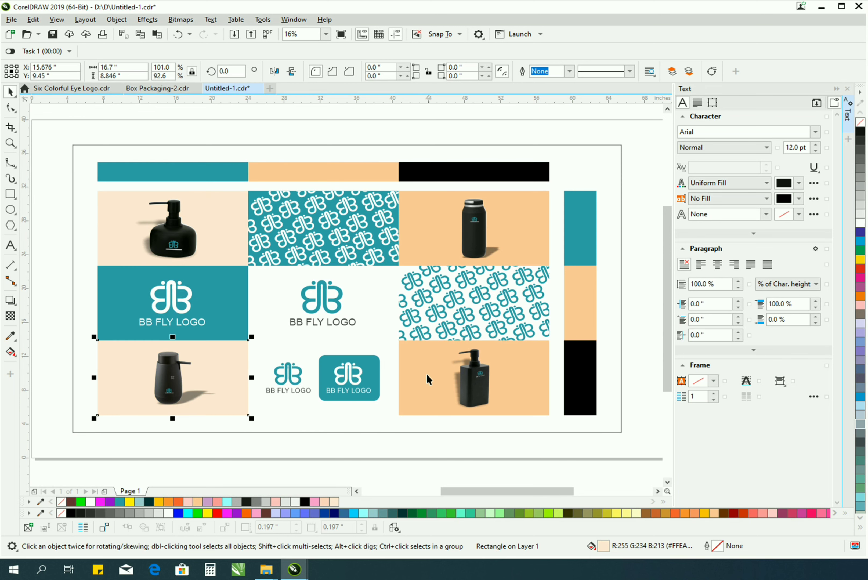
click(426, 375)
key(ctrl+r)
- Repeat the lighter peach fill on the bottle's cell and the middle blocks of both colour strips
click(481, 231)
key(ctrl+r)
click(342, 167)
key(ctrl+r)
click(577, 304)
key(ctrl+r)
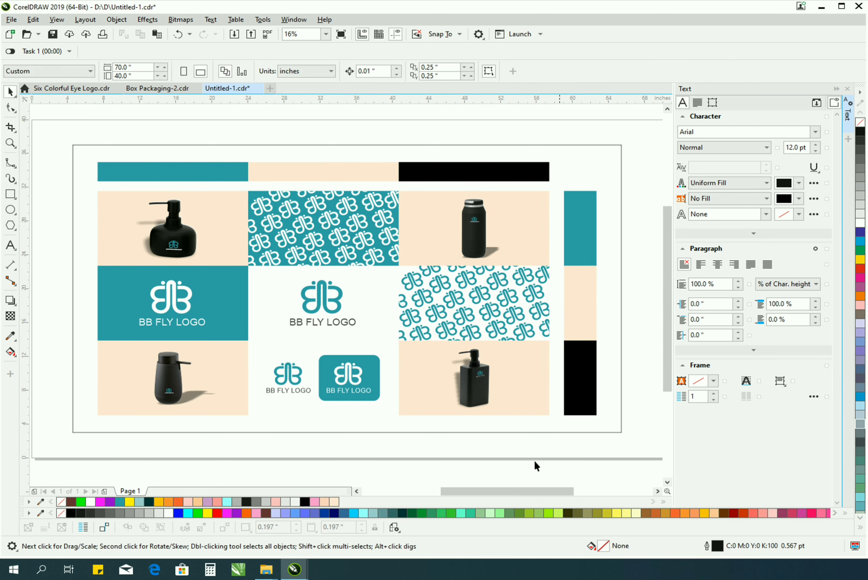
key(z)
key(F4)
key(space)
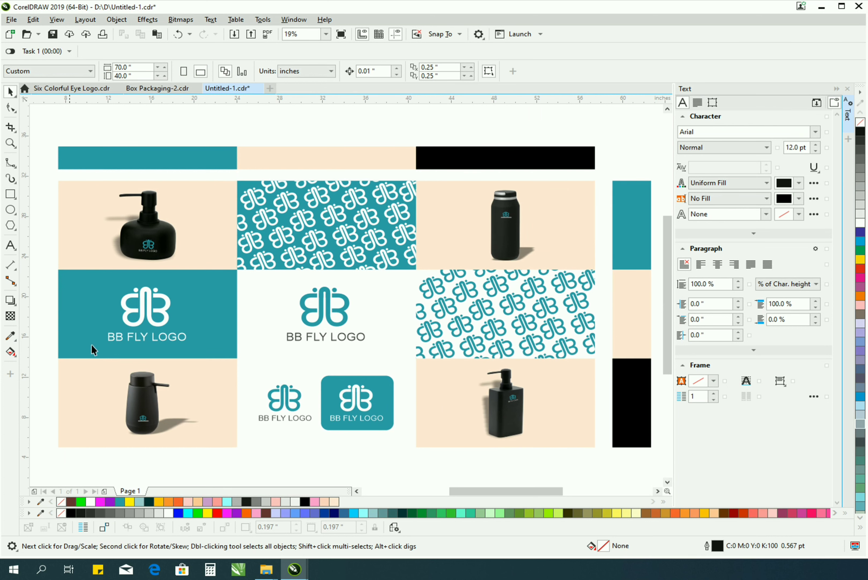